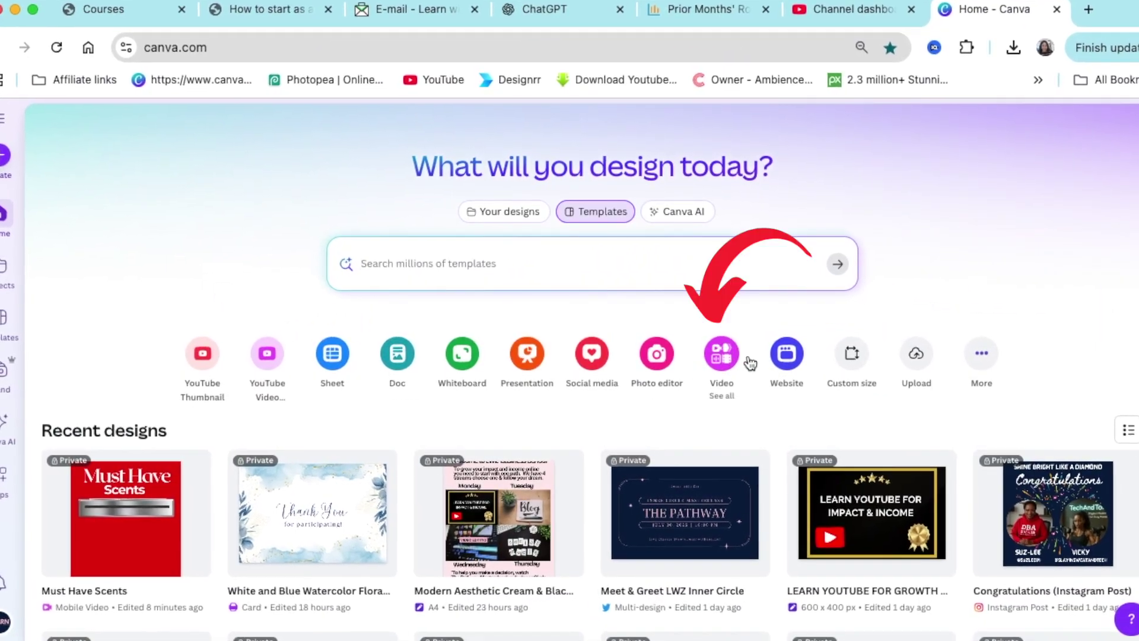
Step: Start a blank mobile video design and fill its page background with bright red from the default solid colors
left_click(733, 363)
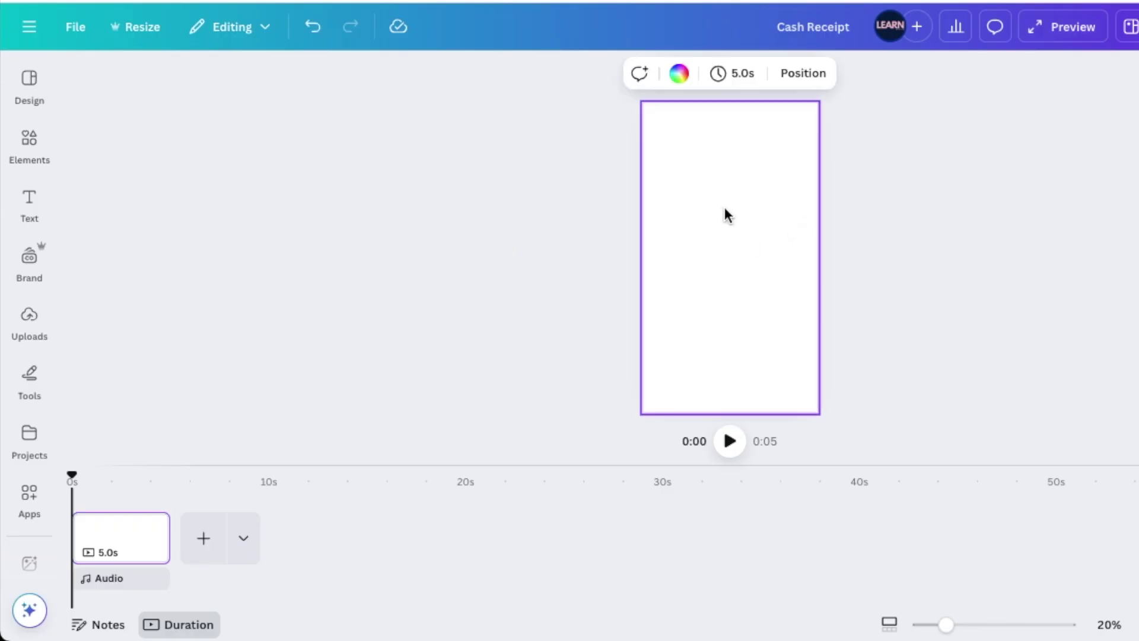
left_click(679, 73)
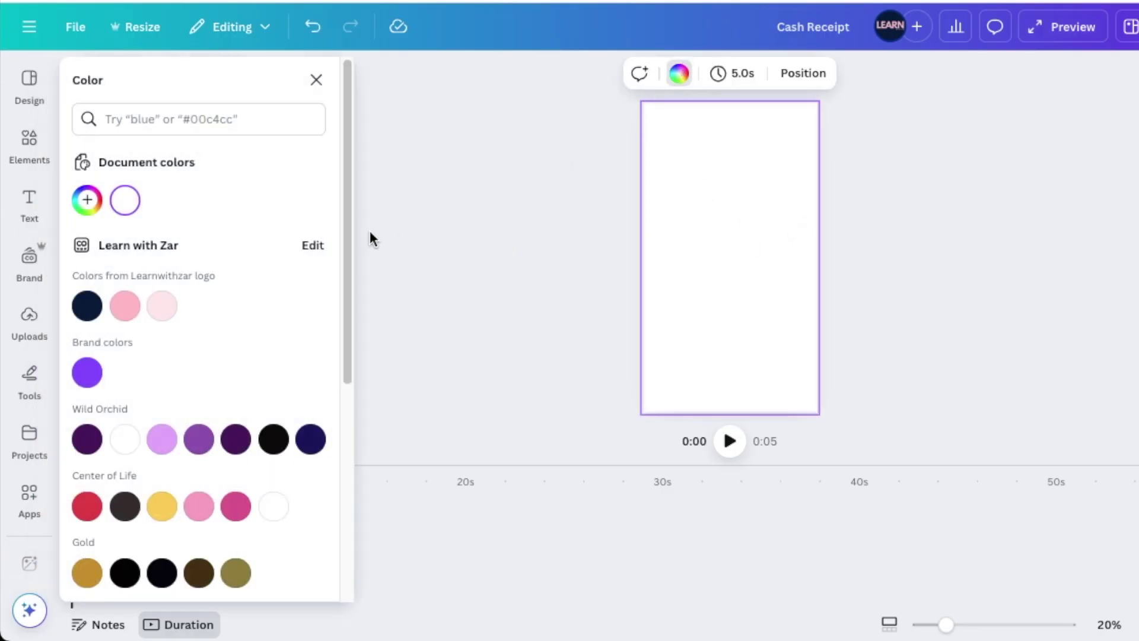
left_click_drag(349, 132, 366, 484)
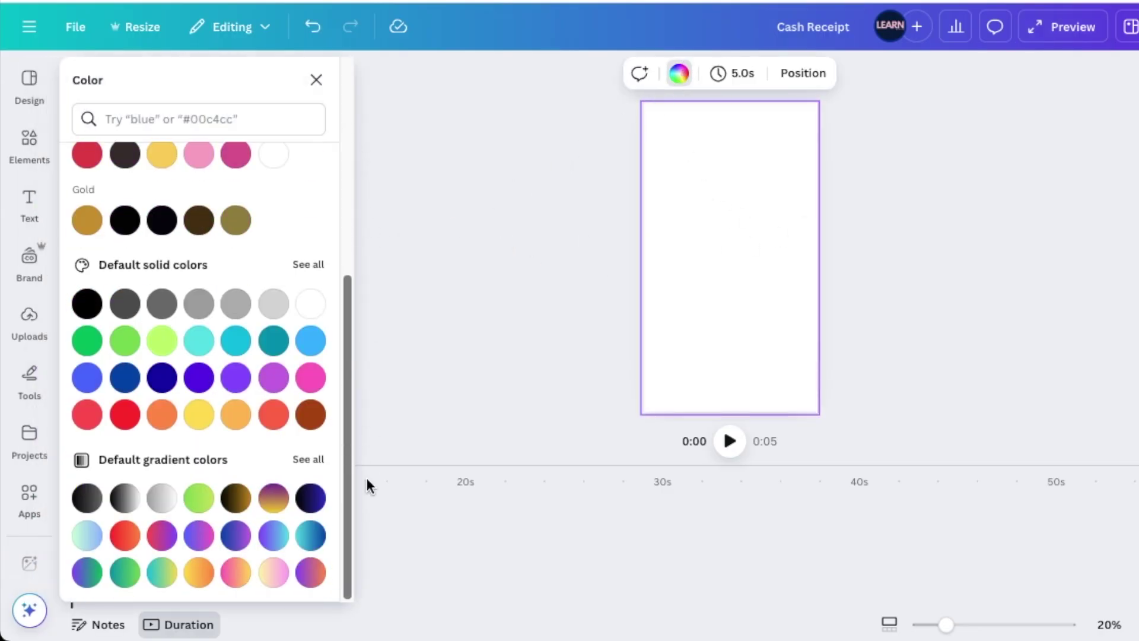
left_click(124, 415)
left_click(518, 310)
left_click(711, 302)
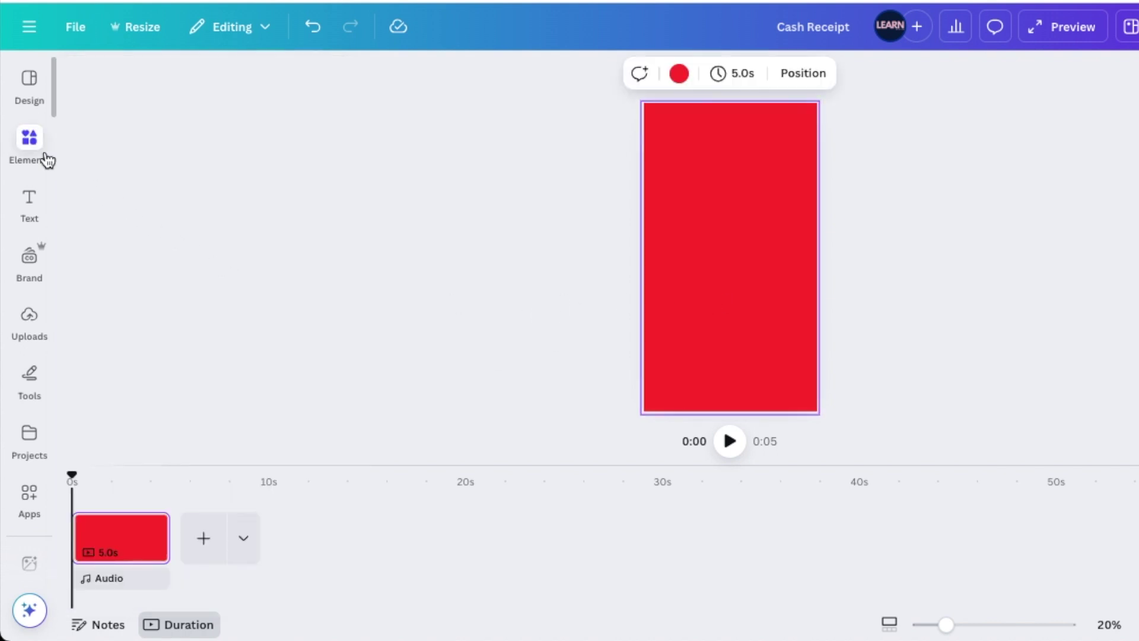
Step: Add a text box to the page, set its font to RoxboroughCF and enlarge the text to size 149
key("t")
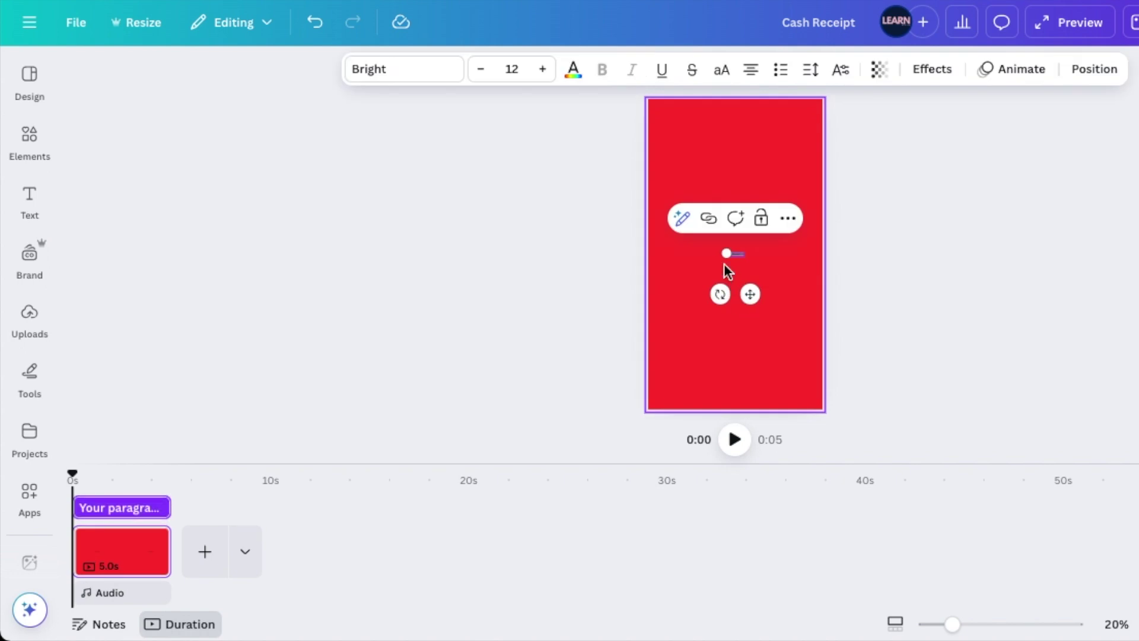
left_click_drag(725, 254, 551, 222)
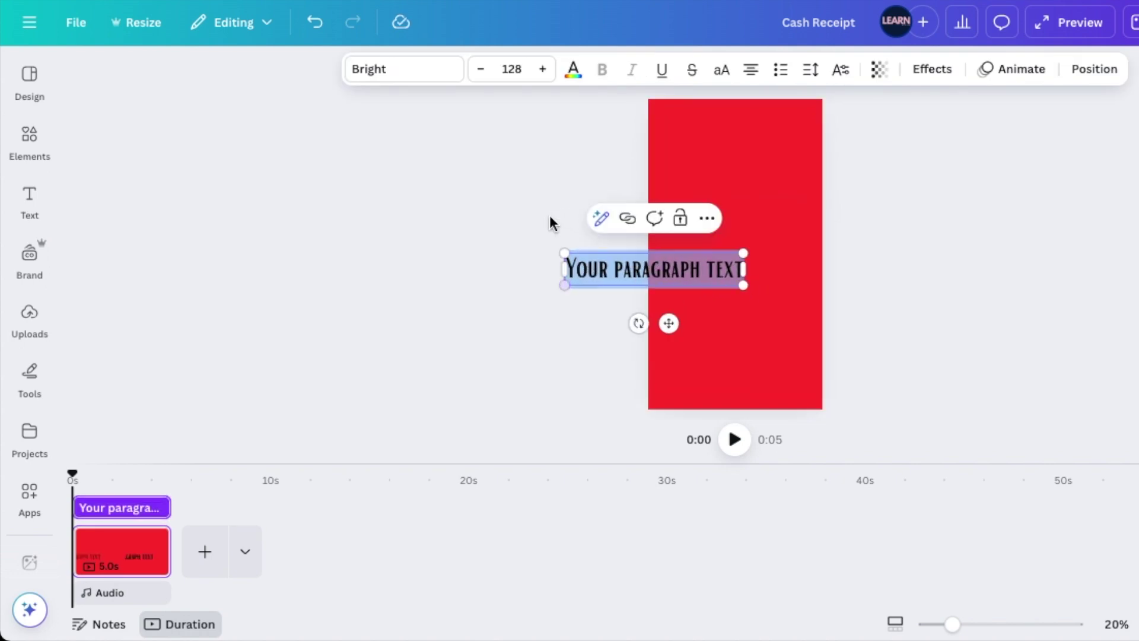
left_click(394, 76)
left_click(143, 194)
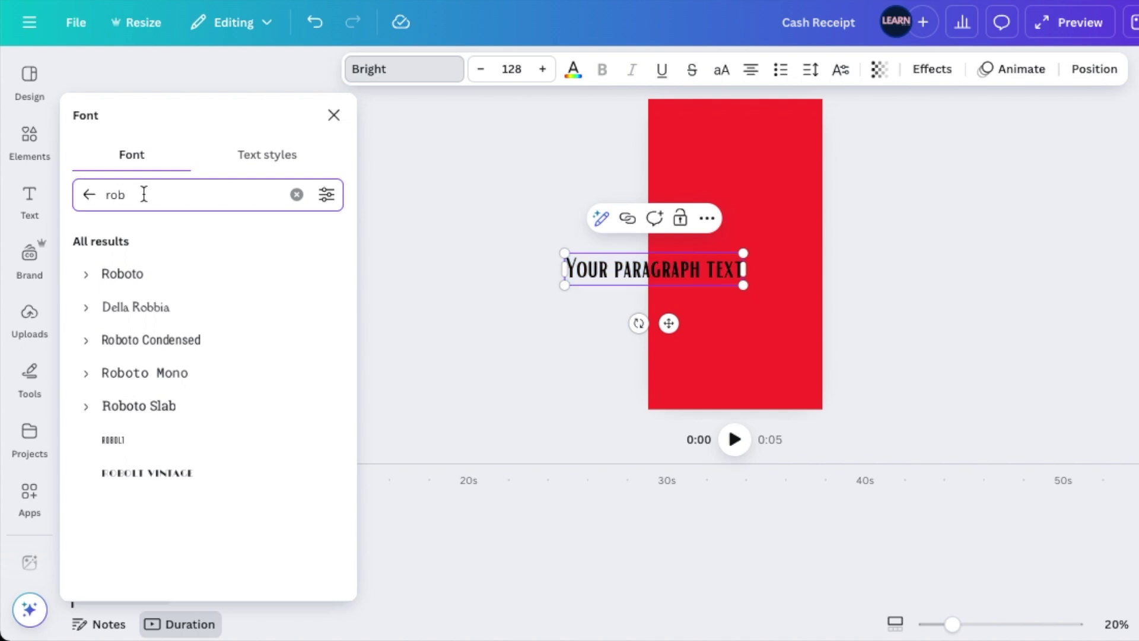
key("BackSpace")
type("x")
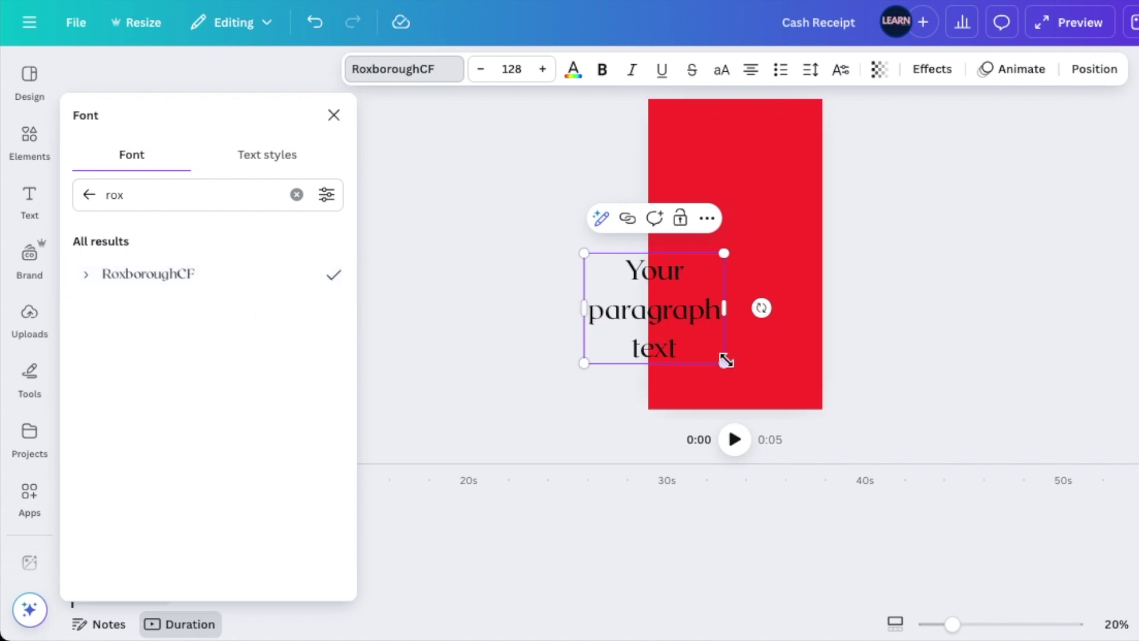
left_click_drag(723, 362, 596, 247)
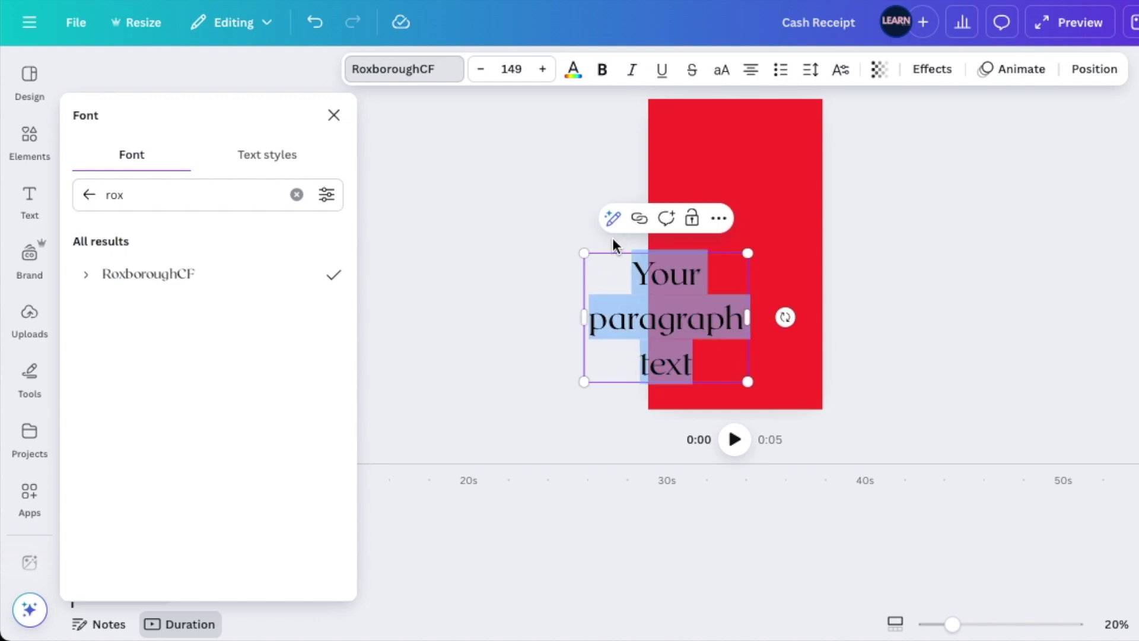
Step: Replace the placeholder text with "Must Have" in bold white, on one line across the upper part of the red page
type("Must")
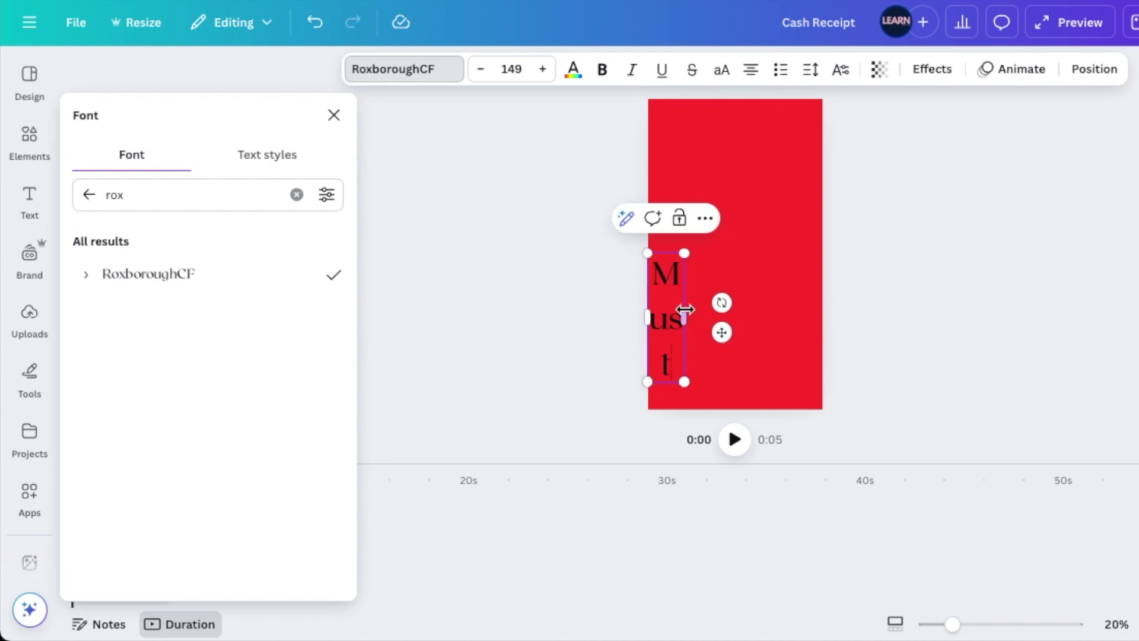
left_click_drag(686, 310, 723, 194)
left_click(576, 72)
left_click(125, 478)
left_click(158, 573)
left_click(601, 70)
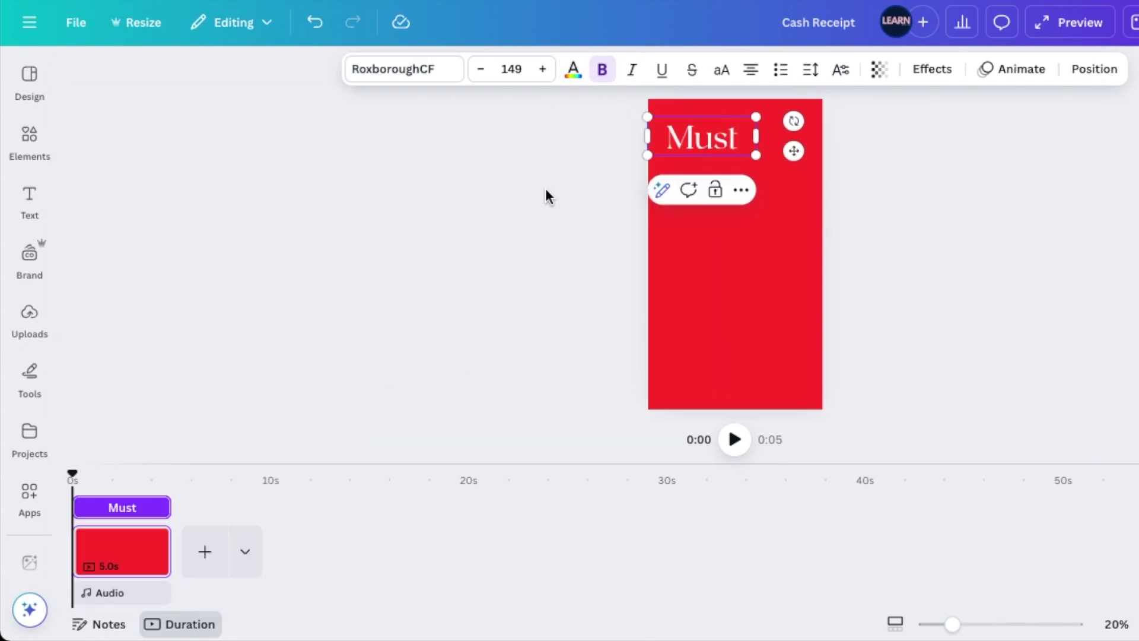
type("Have")
left_click_drag(755, 157, 819, 158)
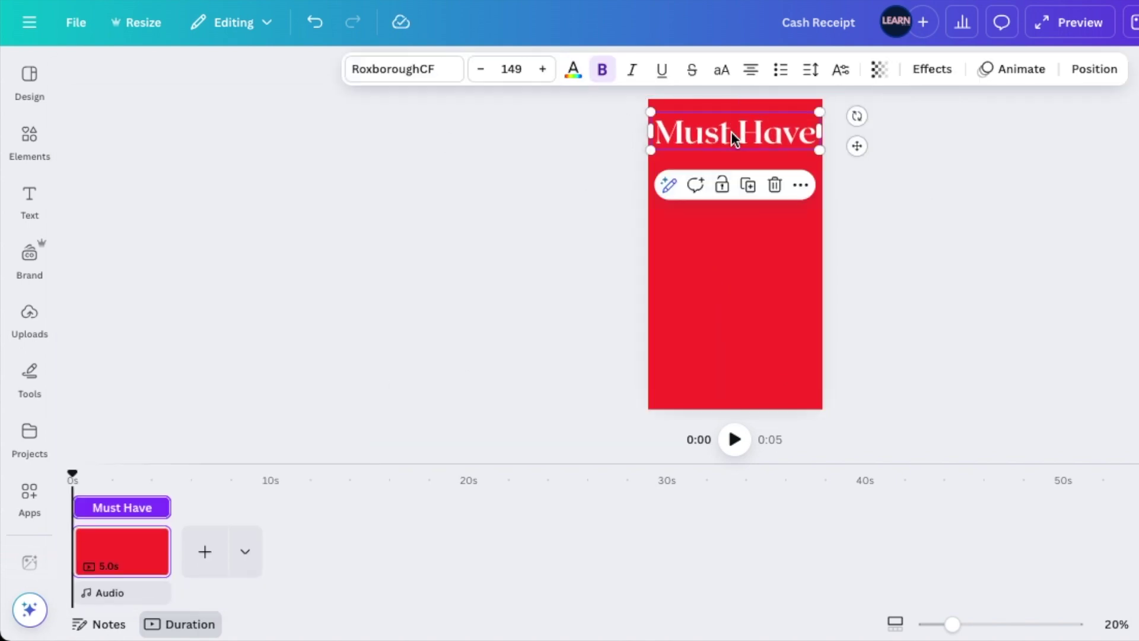
Step: Duplicate the "Must Have" heading below itself, change the copy to "Scent" and reduce it to size 125
left_click_drag(731, 133, 737, 165, "alt")
triple_click(738, 165)
type("Scet")
left_click_drag(822, 144, 801, 157)
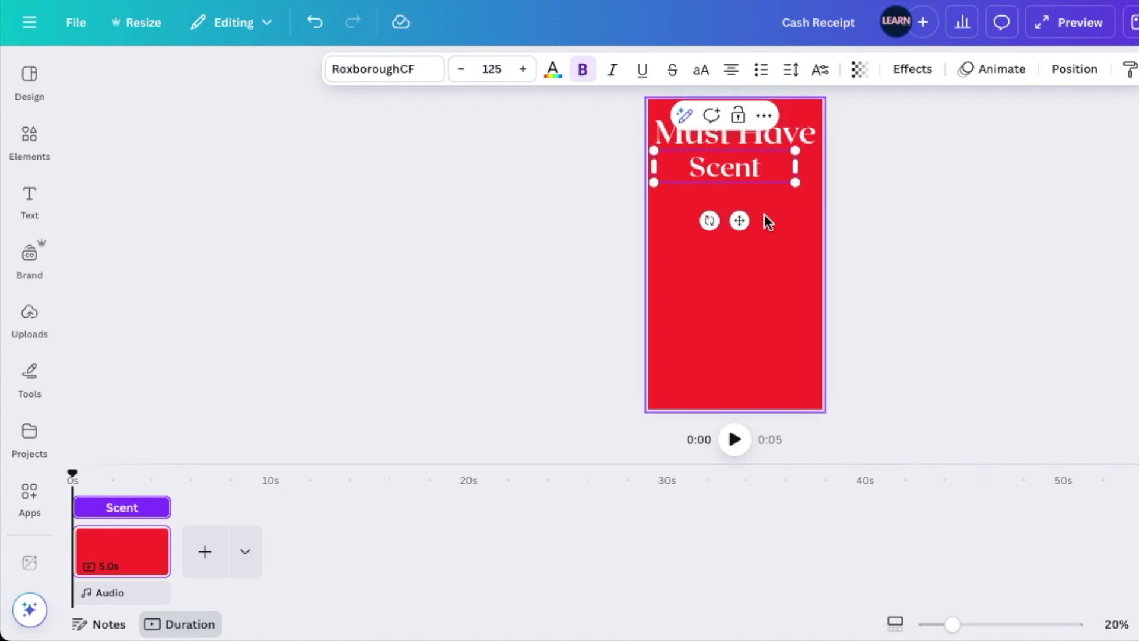
Step: Centre the word "Scent" horizontally and tuck it closely beneath "Must Have"
left_click(748, 252)
left_click(727, 168)
left_click_drag(727, 167, 736, 164)
left_click(713, 240)
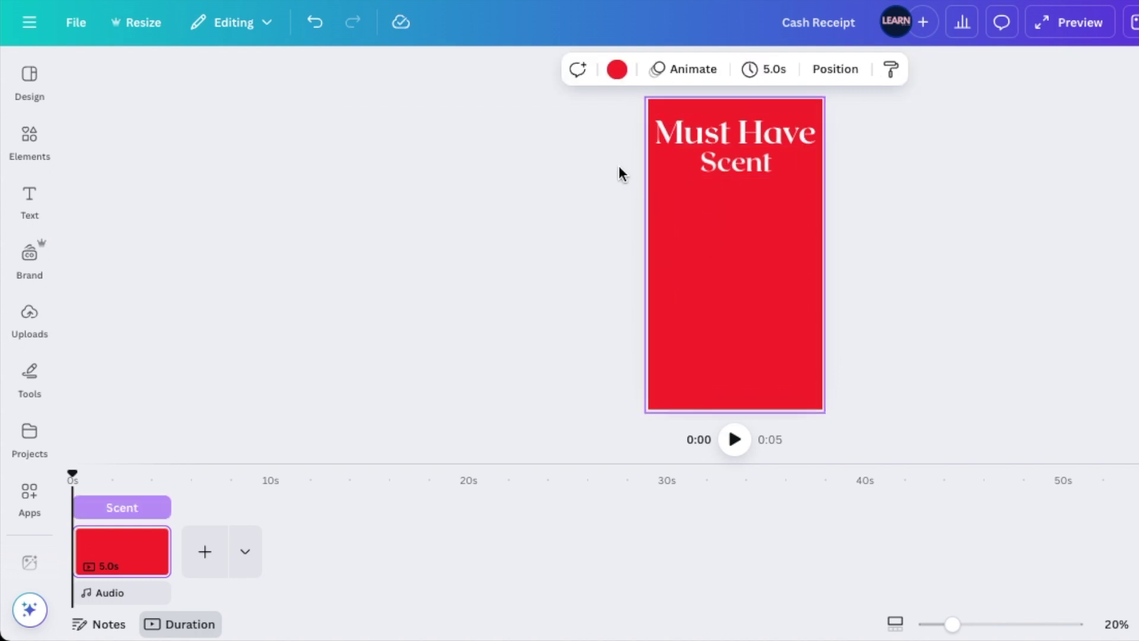
left_click_drag(749, 158, 751, 155)
left_click(733, 244)
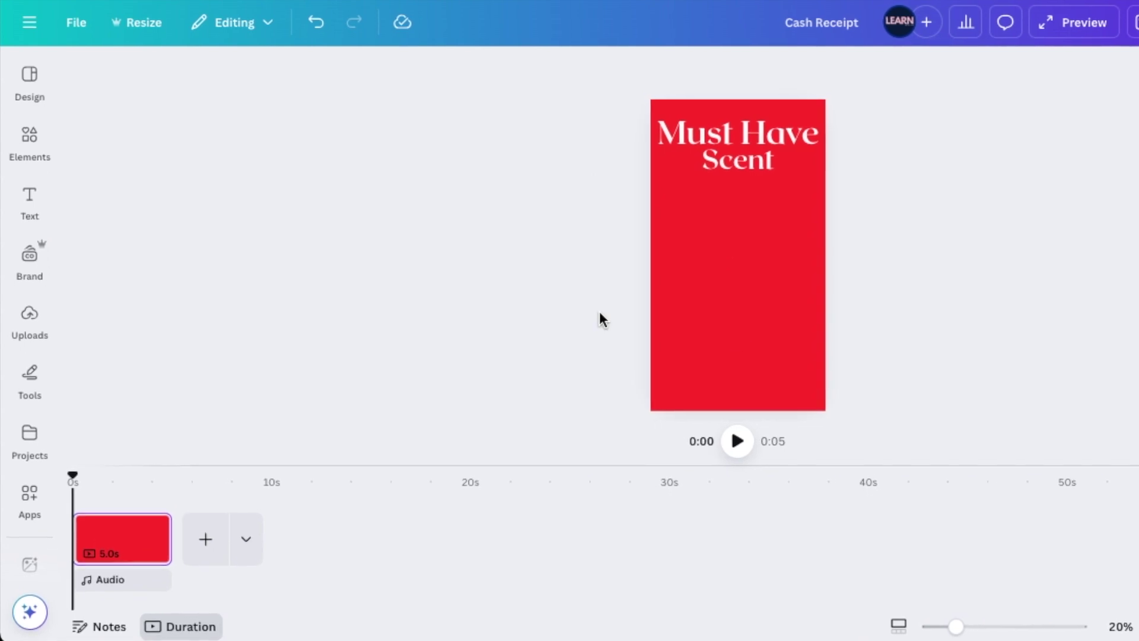
Step: Search the elements for silver, find Silver Alphabet Letter I among the recently used ones and add it to the page
left_click(31, 138)
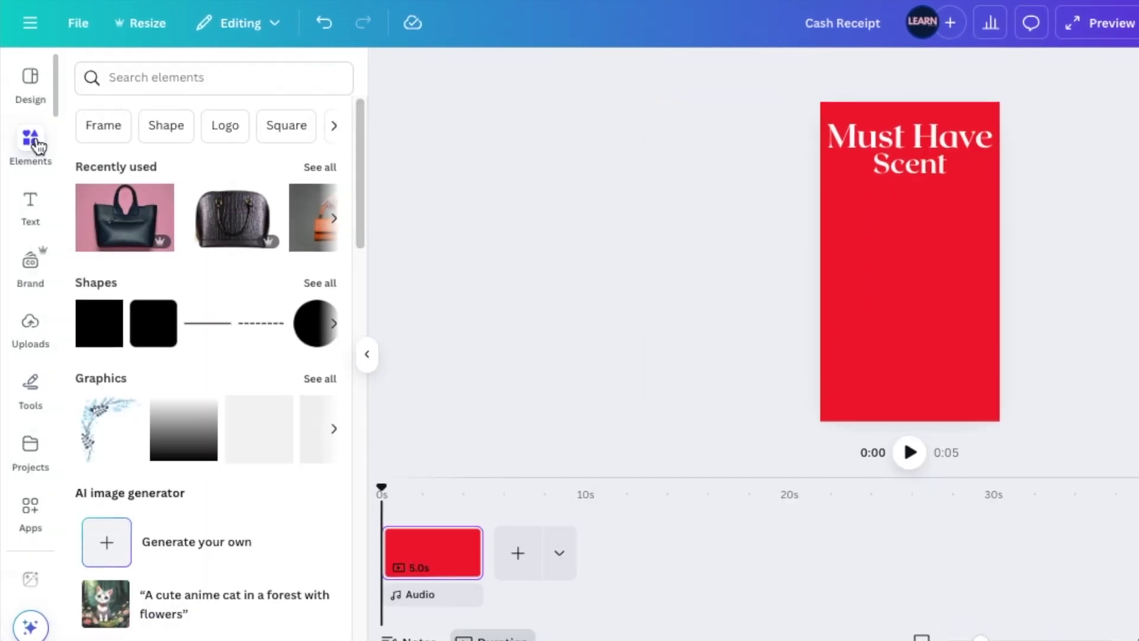
left_click(145, 78)
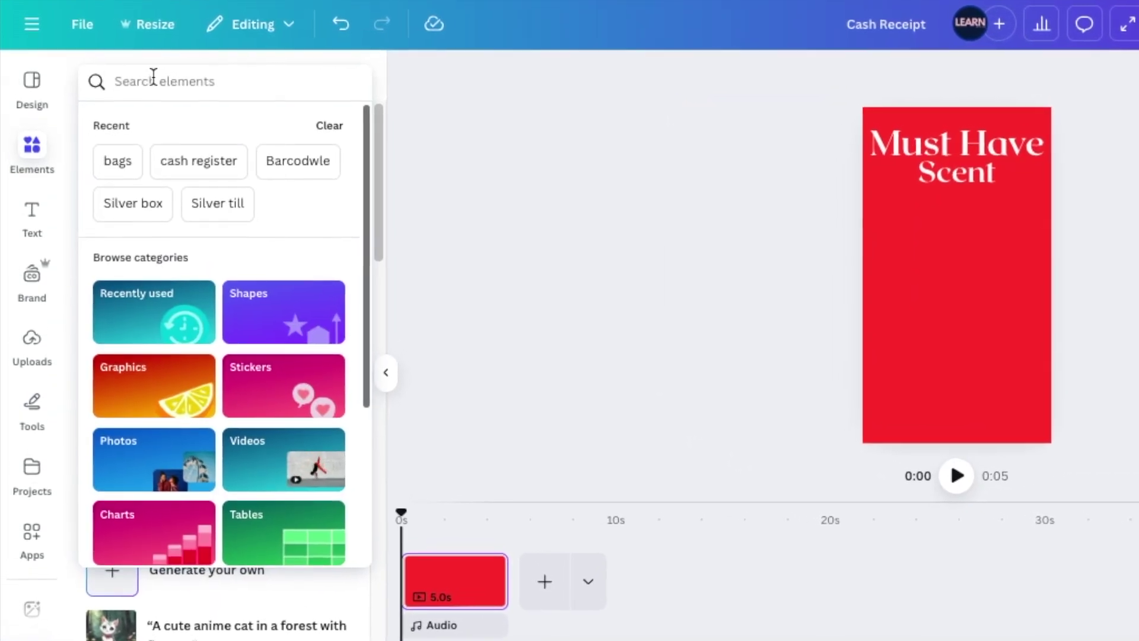
type("silver")
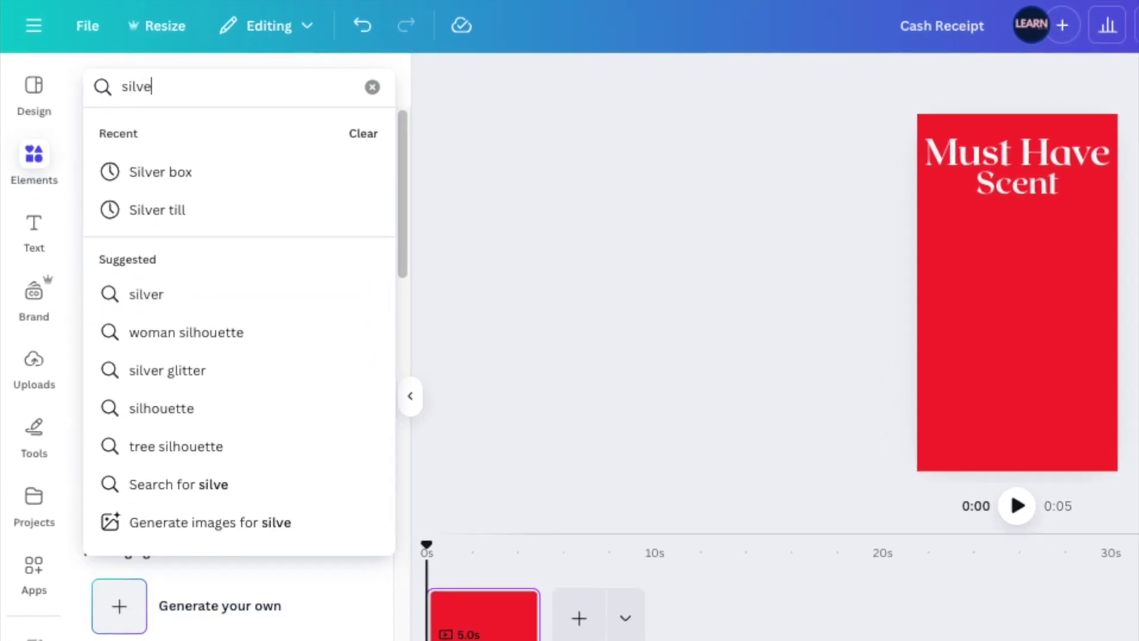
left_click(158, 174)
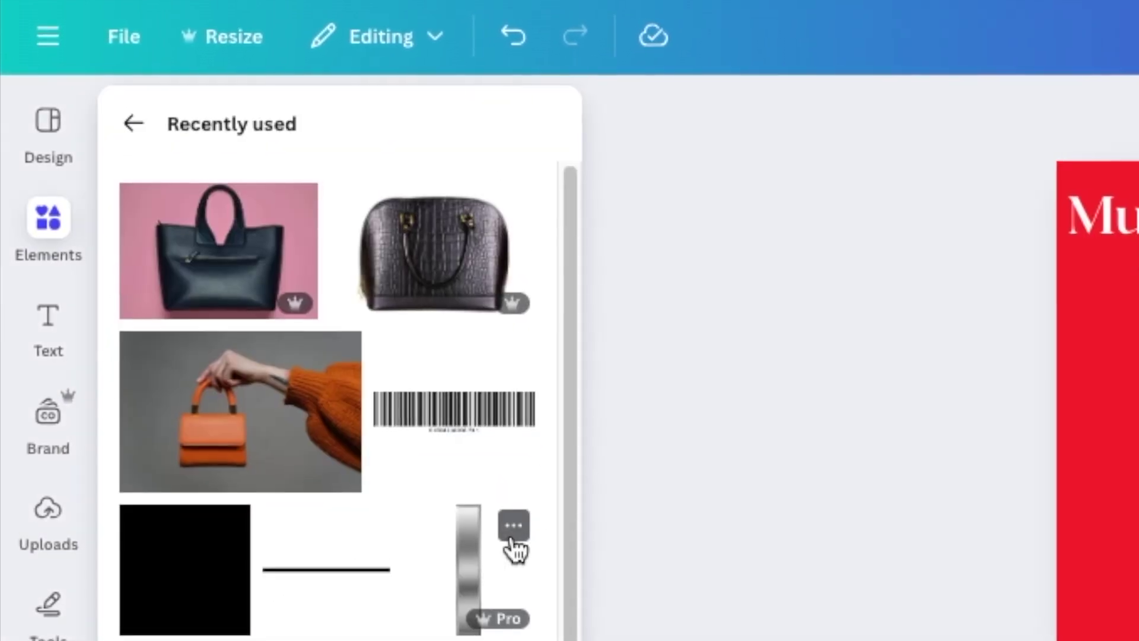
left_click(508, 520)
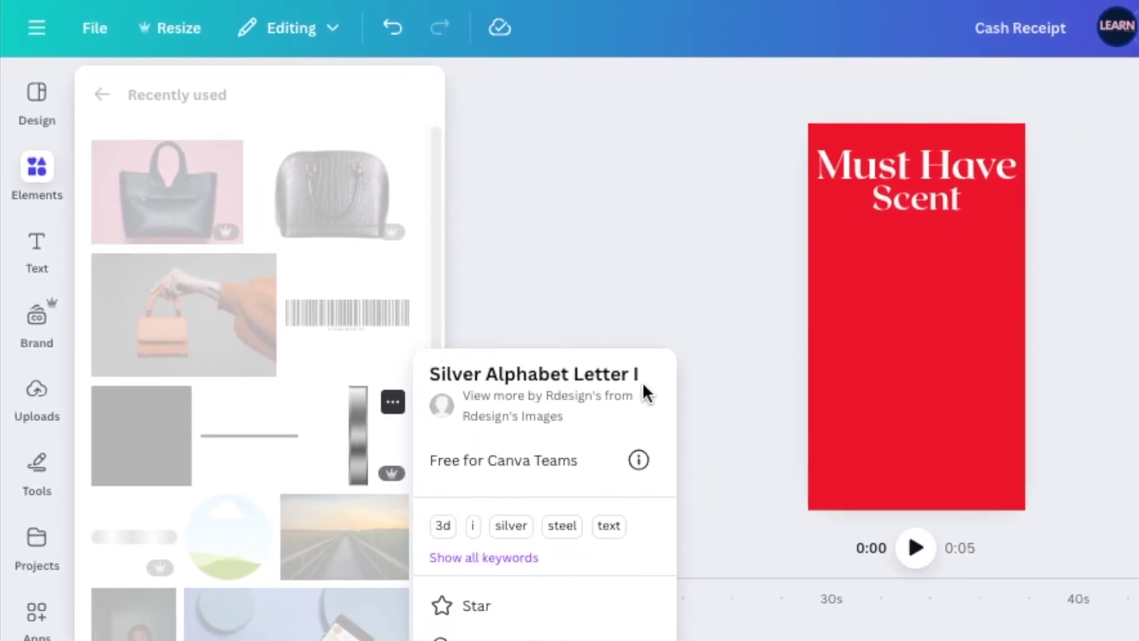
left_click(355, 436)
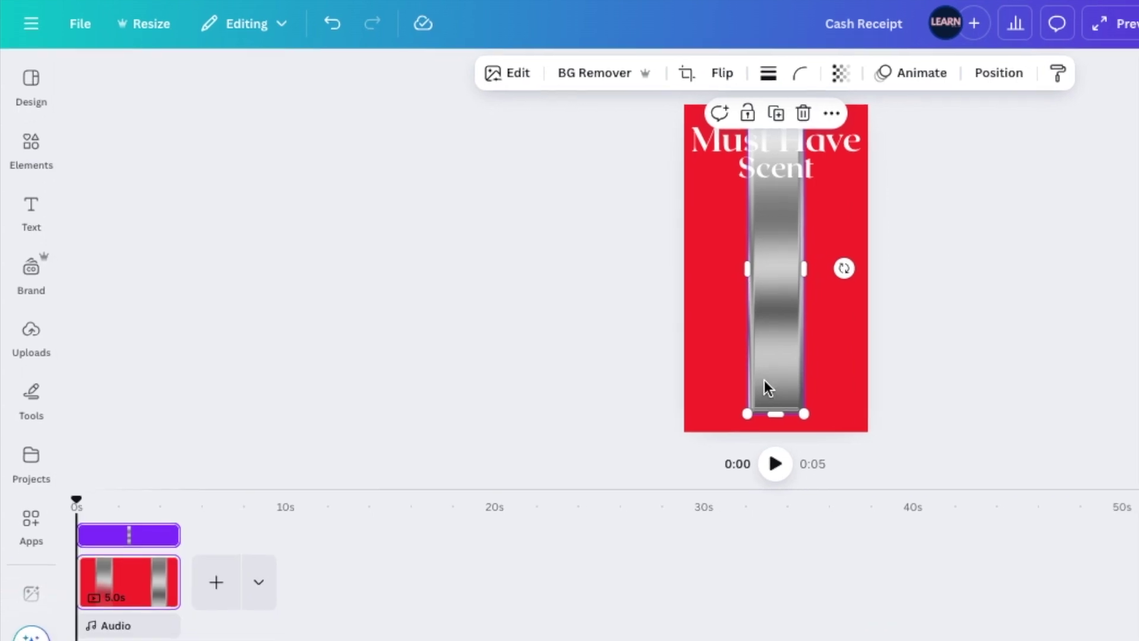
Step: Shrink the silver letter I, rotate it to lie horizontally and centre it as a bar just below "Scent"
left_click_drag(764, 380, 760, 421)
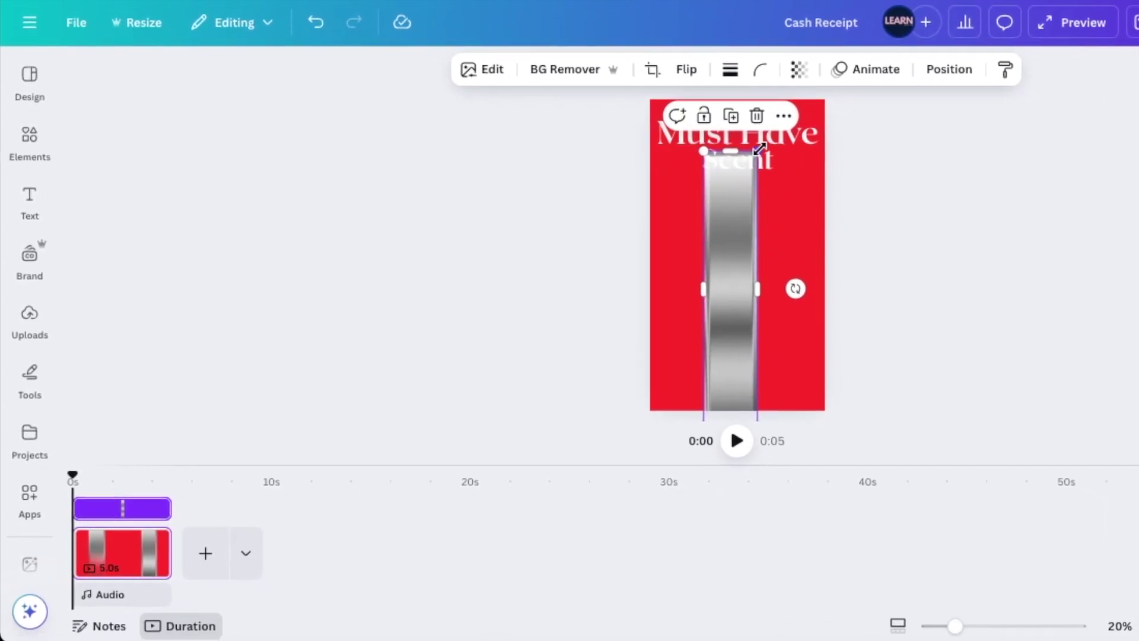
left_click_drag(797, 162, 731, 274)
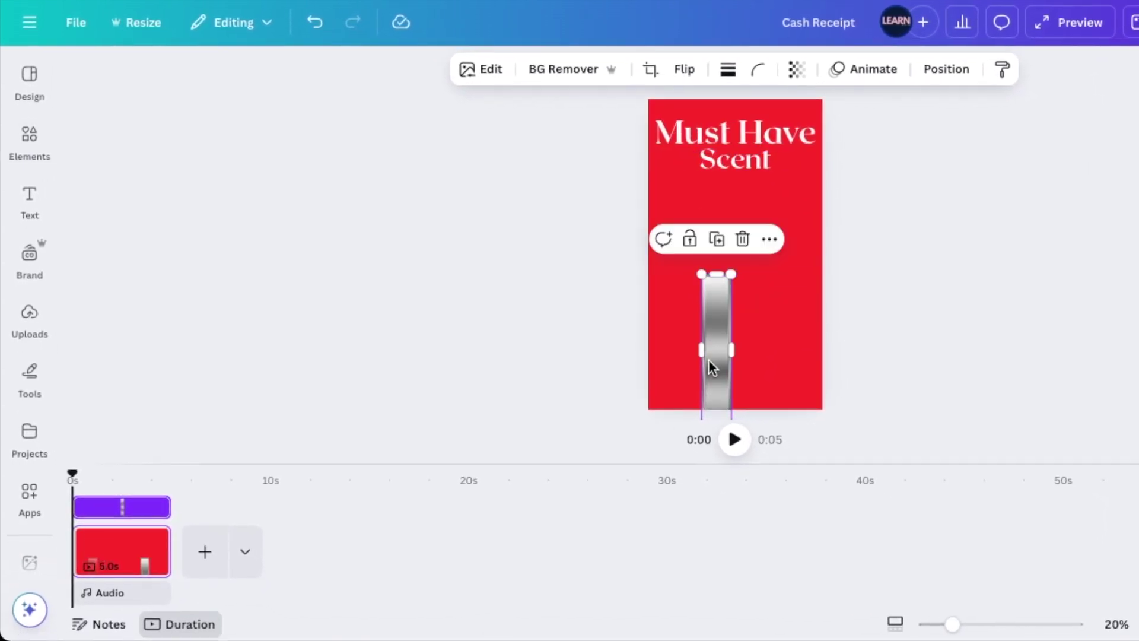
left_click_drag(712, 367, 712, 300)
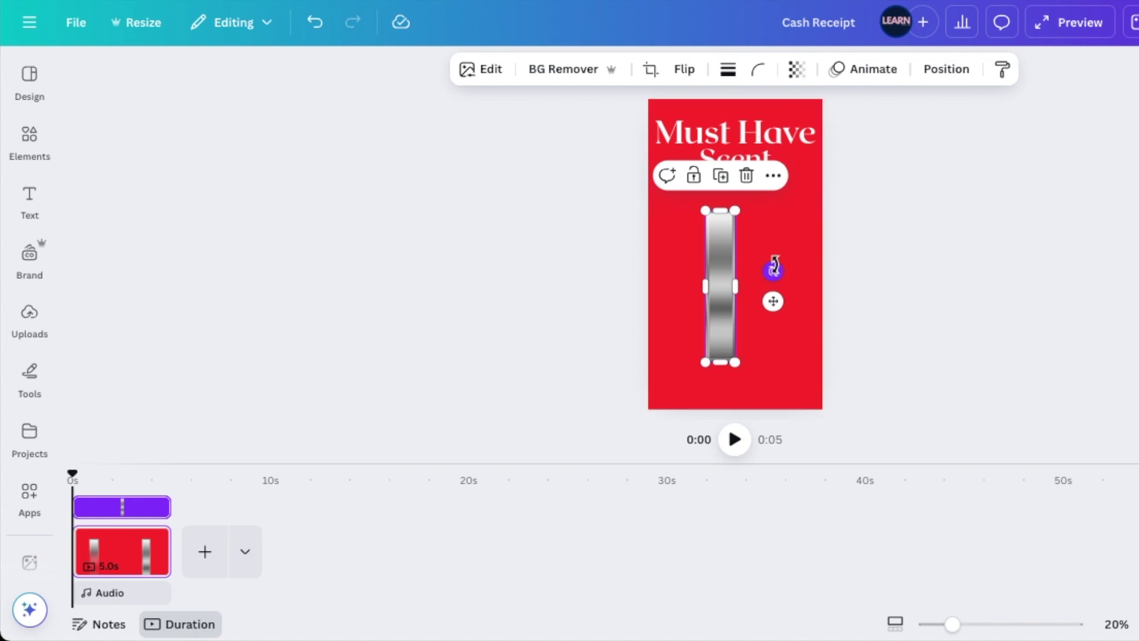
left_click_drag(773, 270, 742, 394)
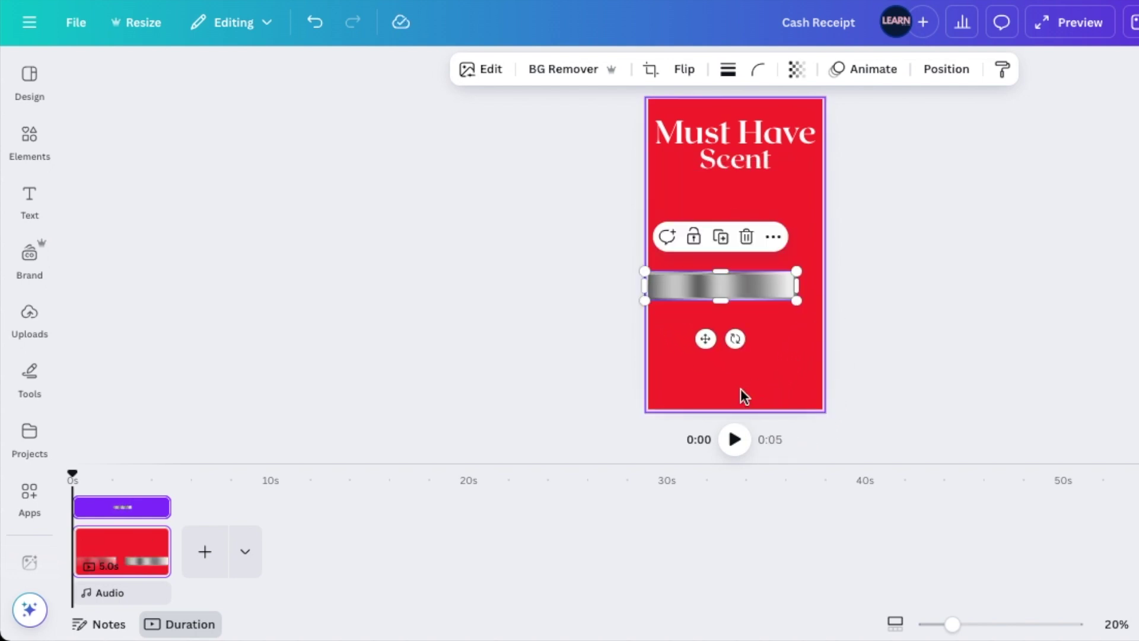
left_click_drag(711, 318, 720, 249)
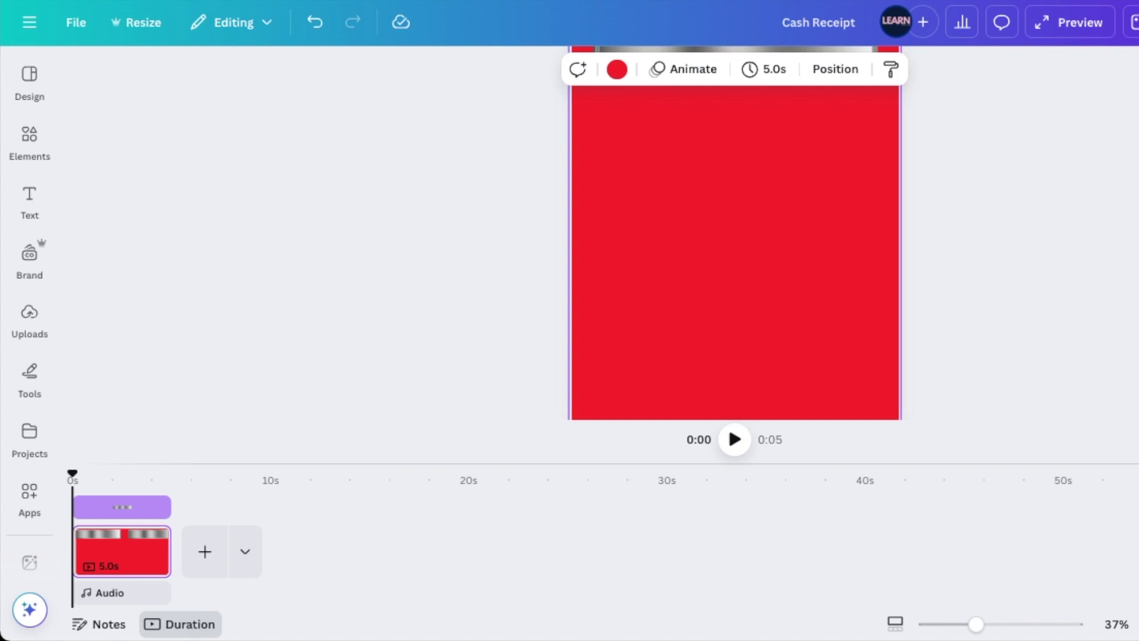
scroll(587, 273, "up", 3)
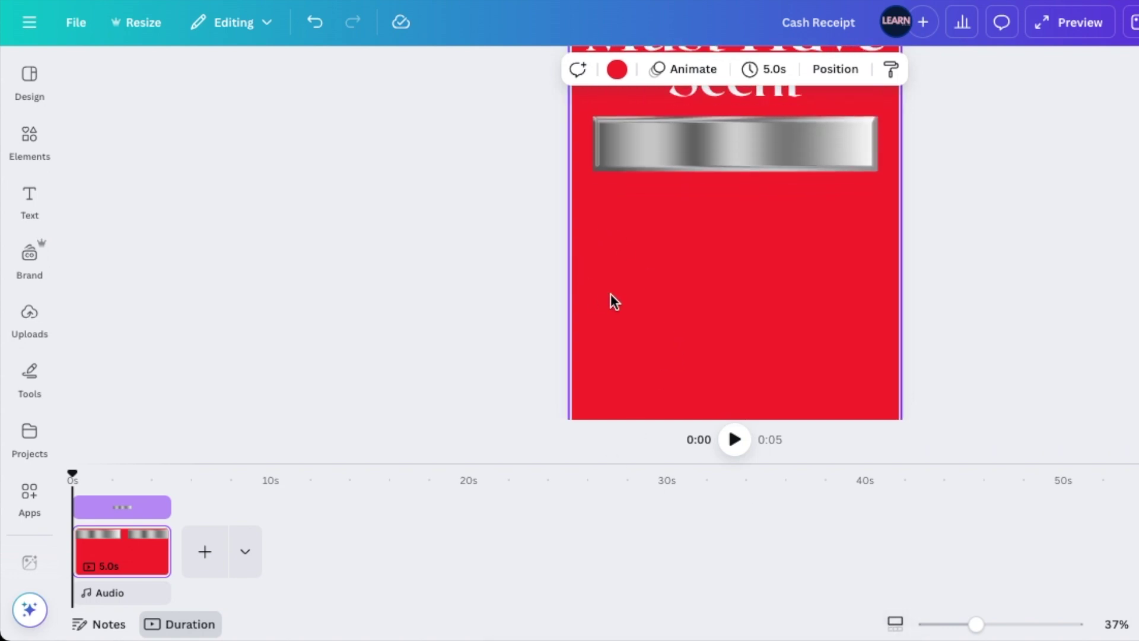
scroll(614, 301, "down", 1)
Step: Add a square shape below the silver bar and fill it with white
left_click_drag(977, 624, 951, 624)
key("r")
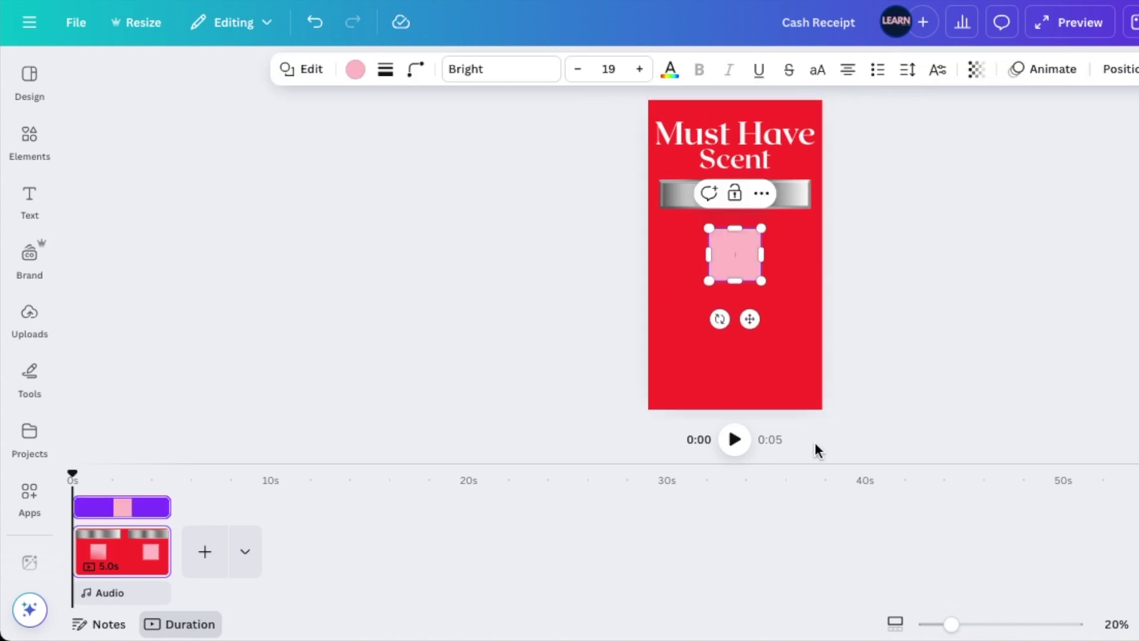
left_click(355, 69)
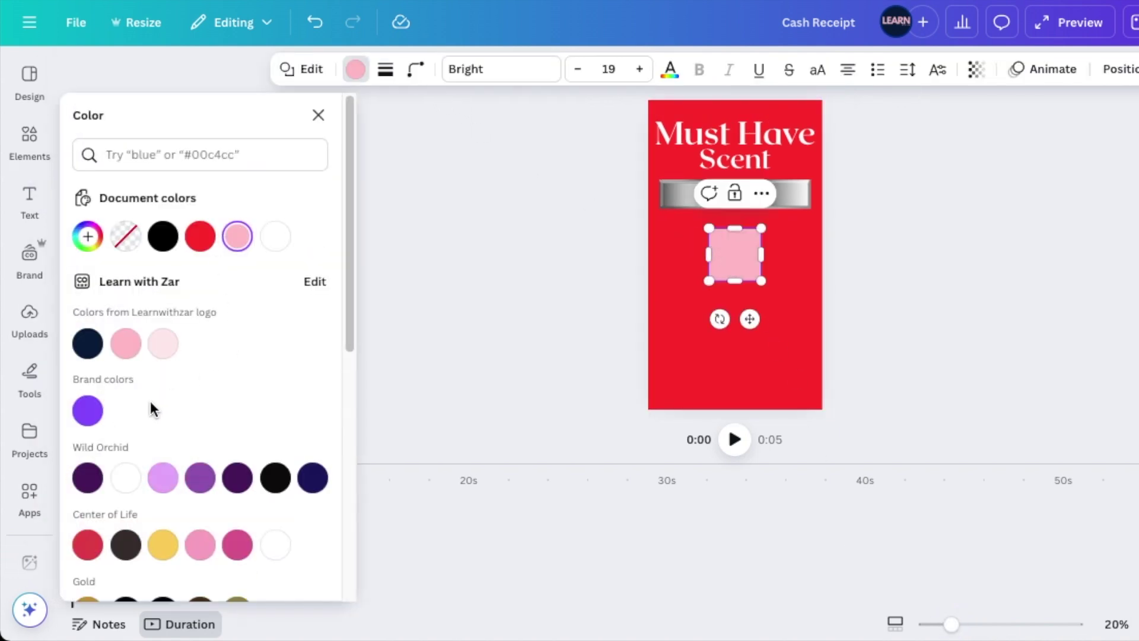
left_click(127, 495)
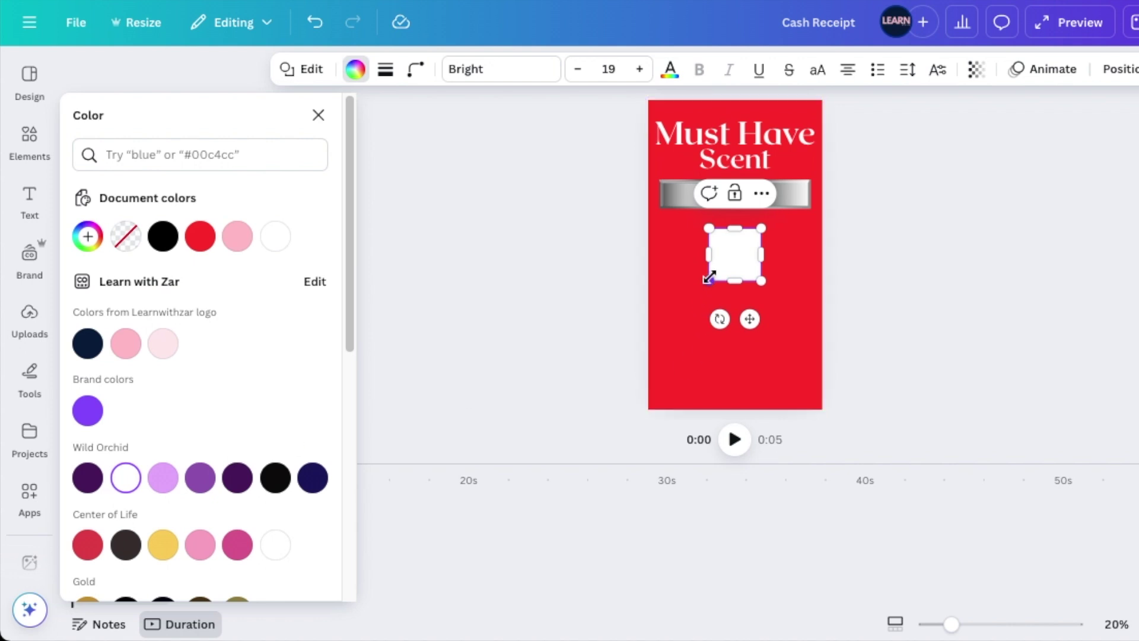
Step: Stretch the white square into a tall, centred receipt panel, slightly narrower than the silver bar and reaching up to its upper edge
left_click_drag(709, 281, 665, 370)
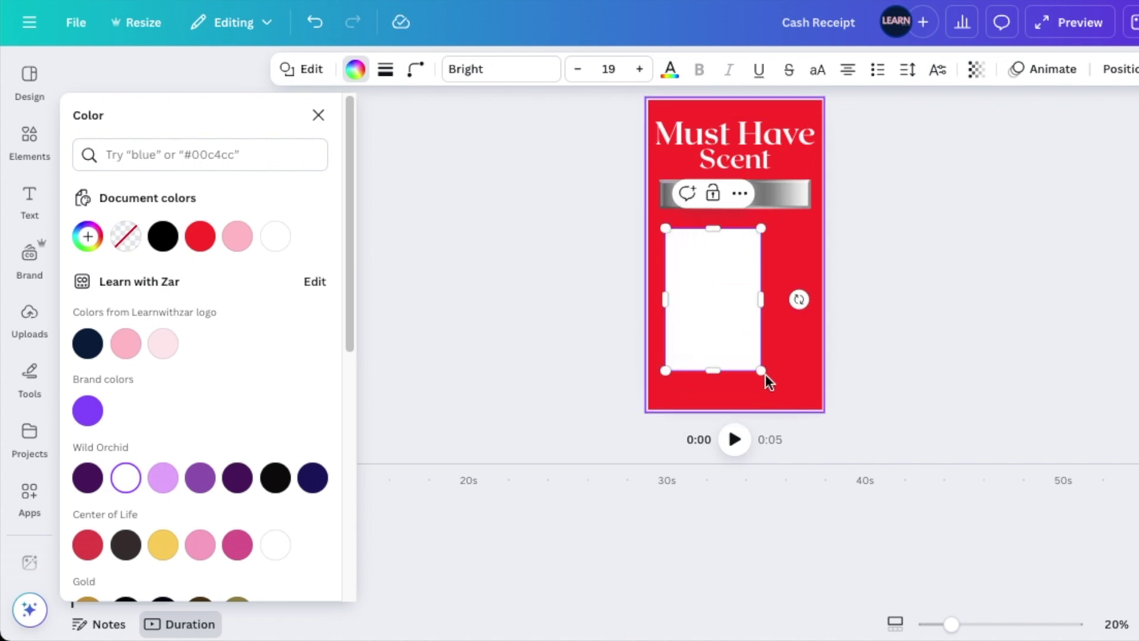
left_click_drag(760, 369, 799, 394)
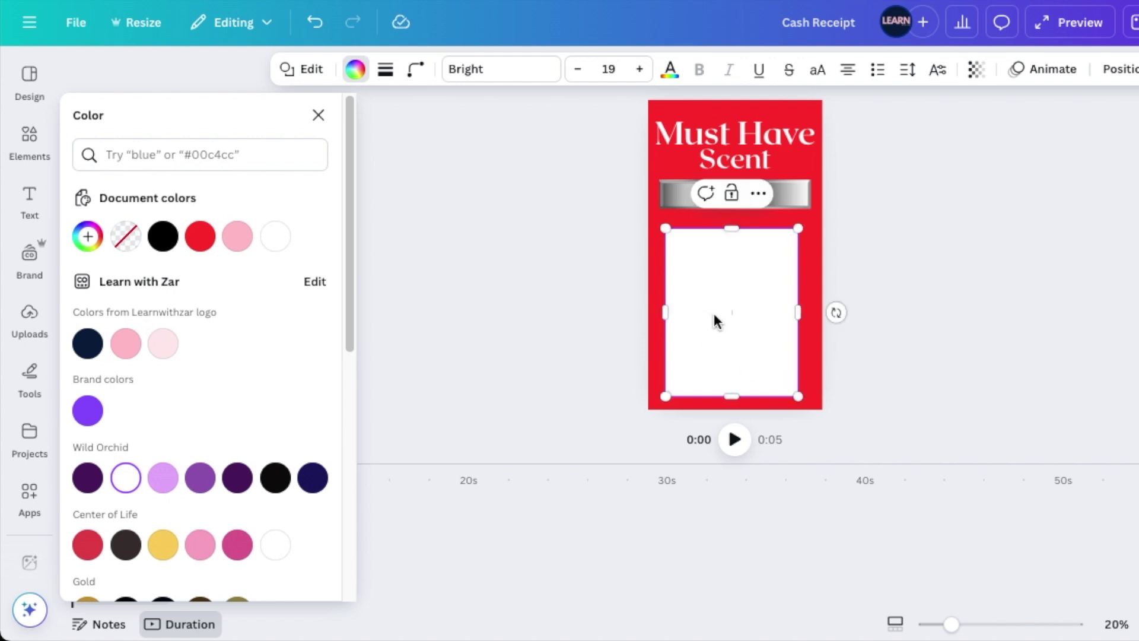
left_click_drag(665, 227, 675, 209)
left_click_drag(735, 344, 734, 328)
left_click_drag(735, 367, 743, 396)
left_click(625, 318)
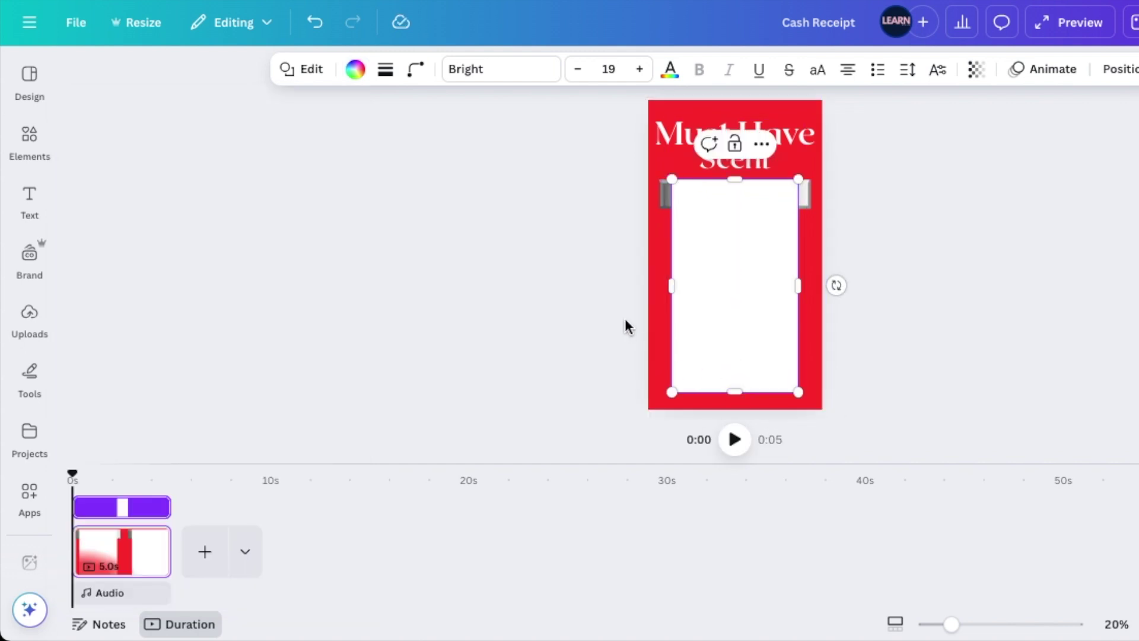
left_click(825, 337)
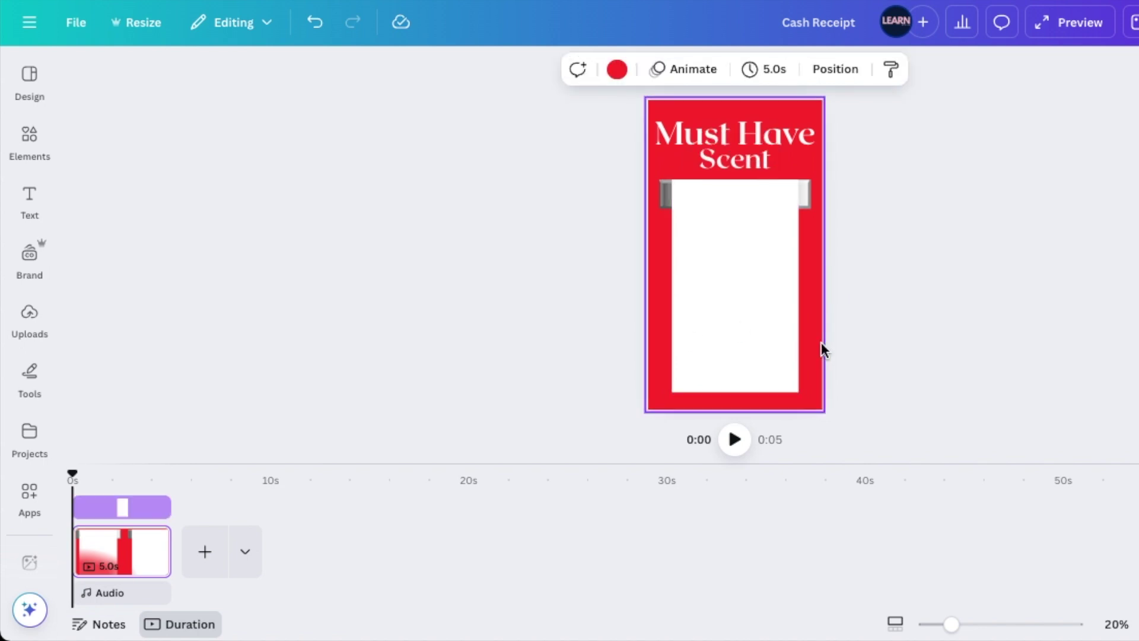
left_click(565, 341)
Step: Add the recently used Barcode Label Sticker, enlarge it and centre it near the lower edge of the white receipt panel
left_click(10, 144)
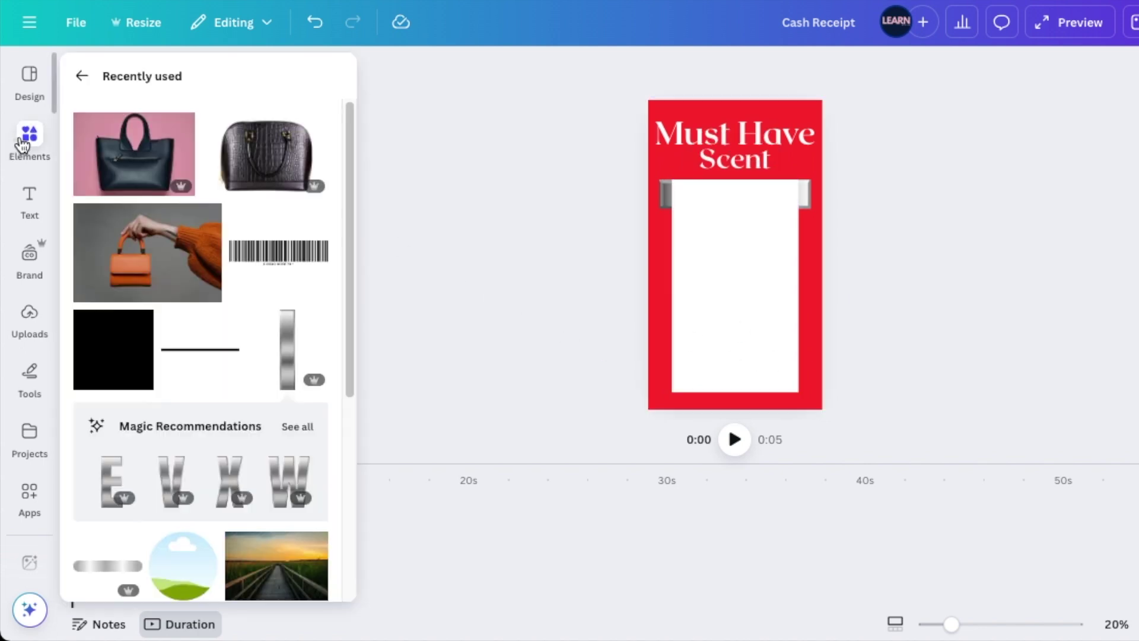
left_click(314, 212)
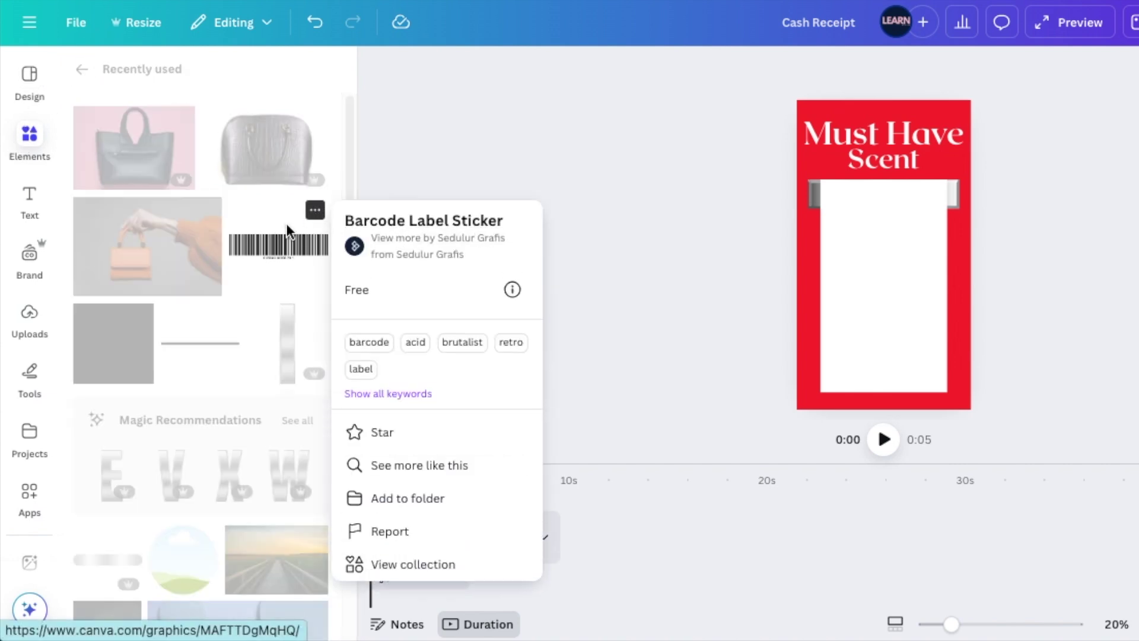
left_click(289, 252)
left_click(288, 253)
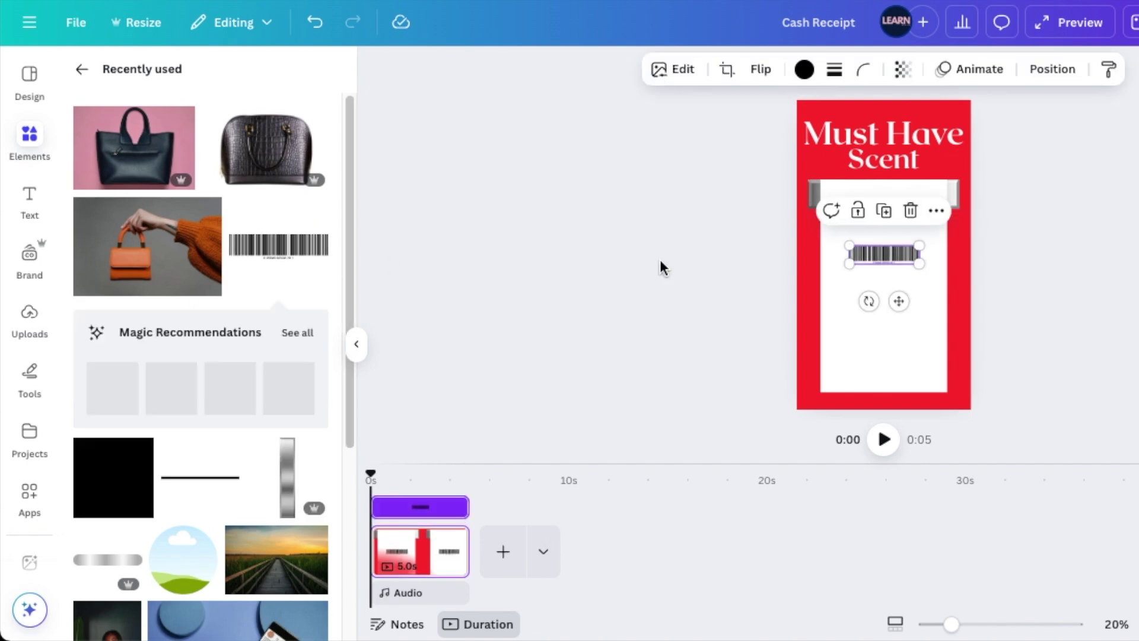
left_click_drag(849, 263, 820, 271)
left_click_drag(886, 310, 900, 425)
left_click(763, 307)
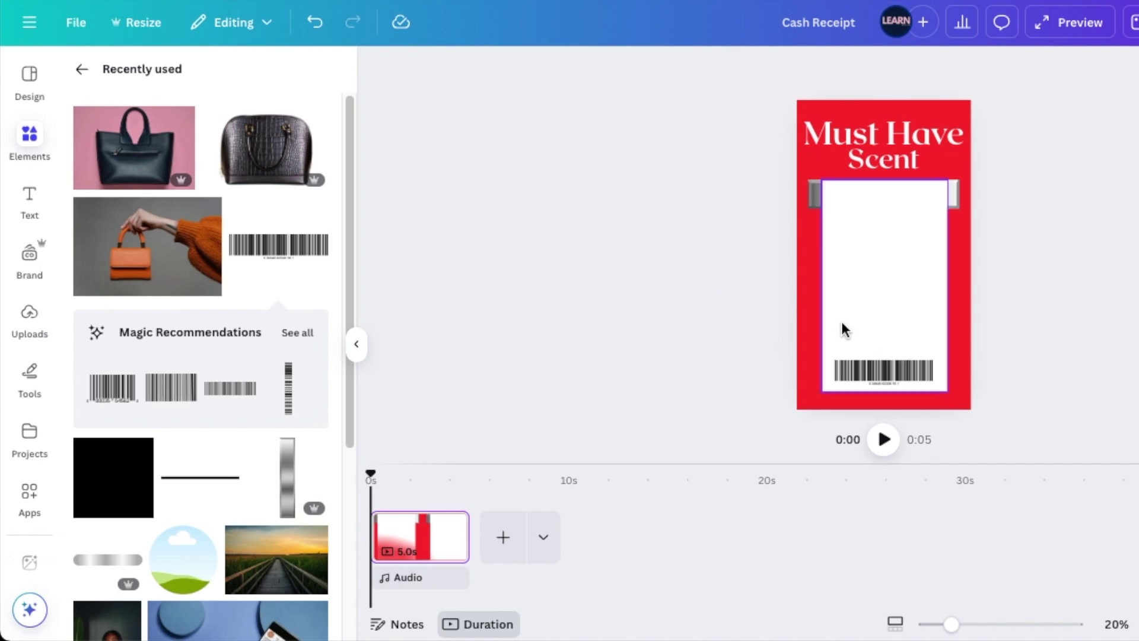
Step: Extend the white receipt panel down almost to the page's lower edge and shift the barcode down slightly
left_click(867, 374)
left_click_drag(884, 393, 885, 405)
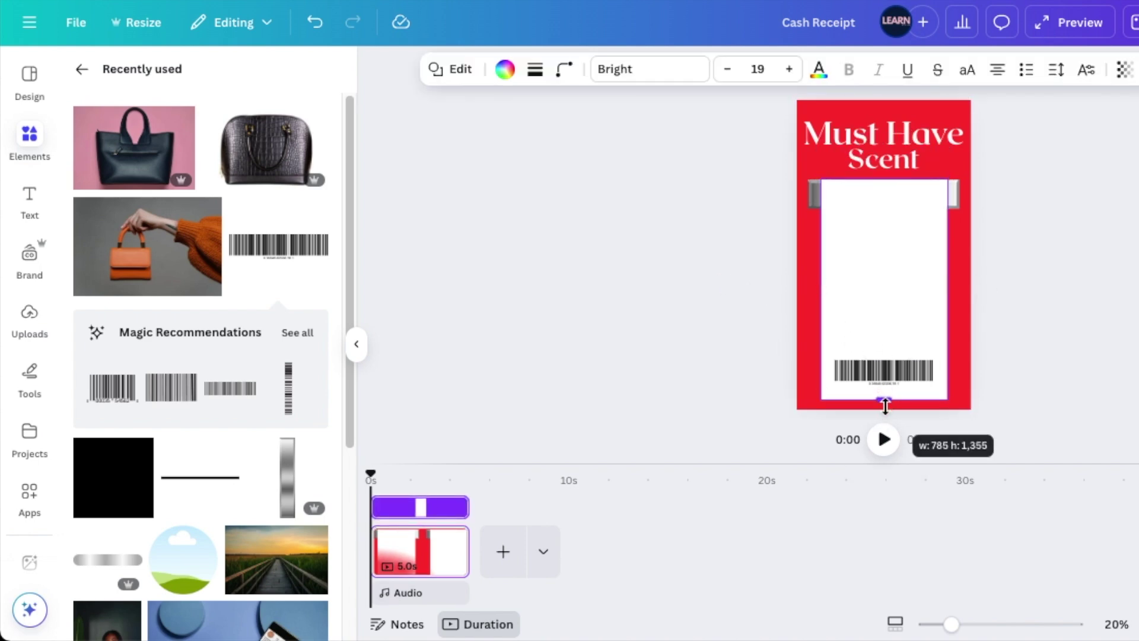
left_click(749, 322)
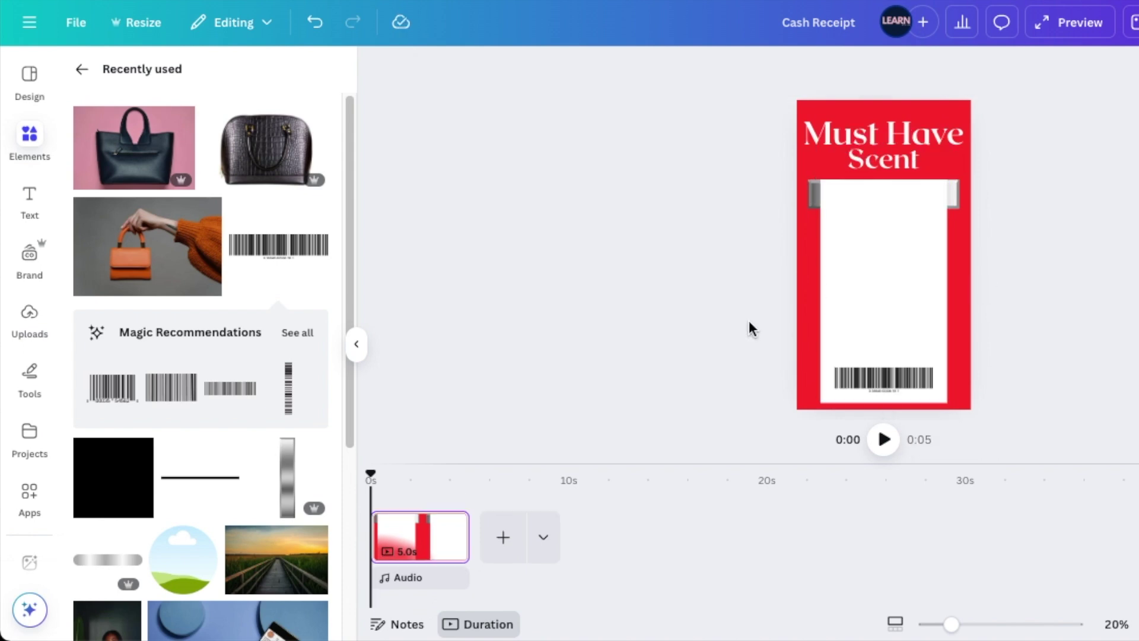
key("t")
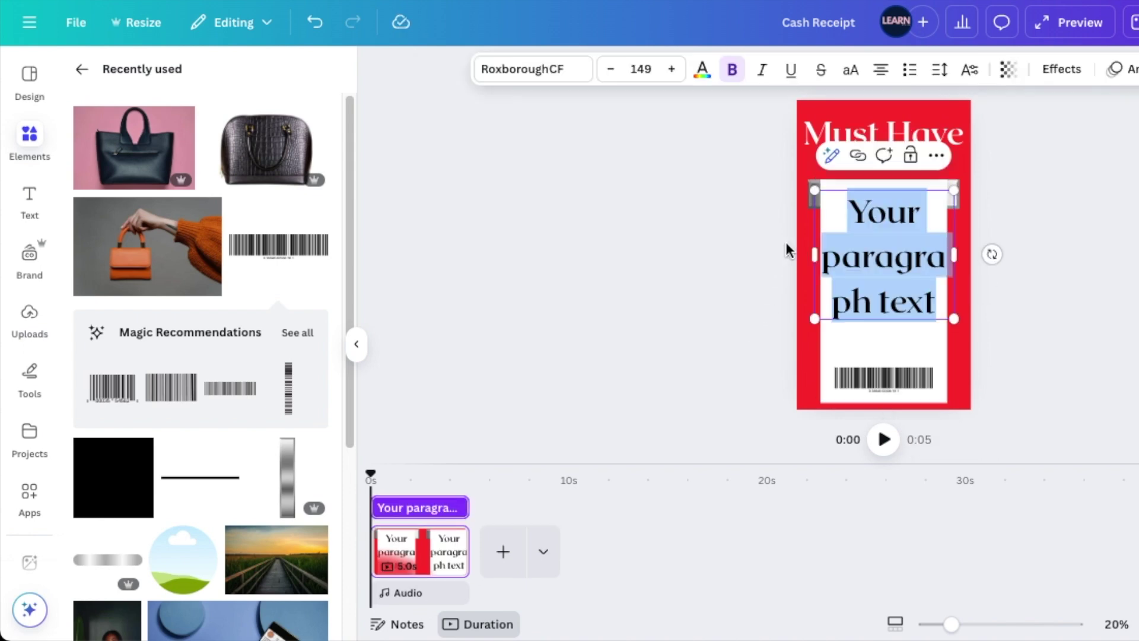
left_click(542, 80)
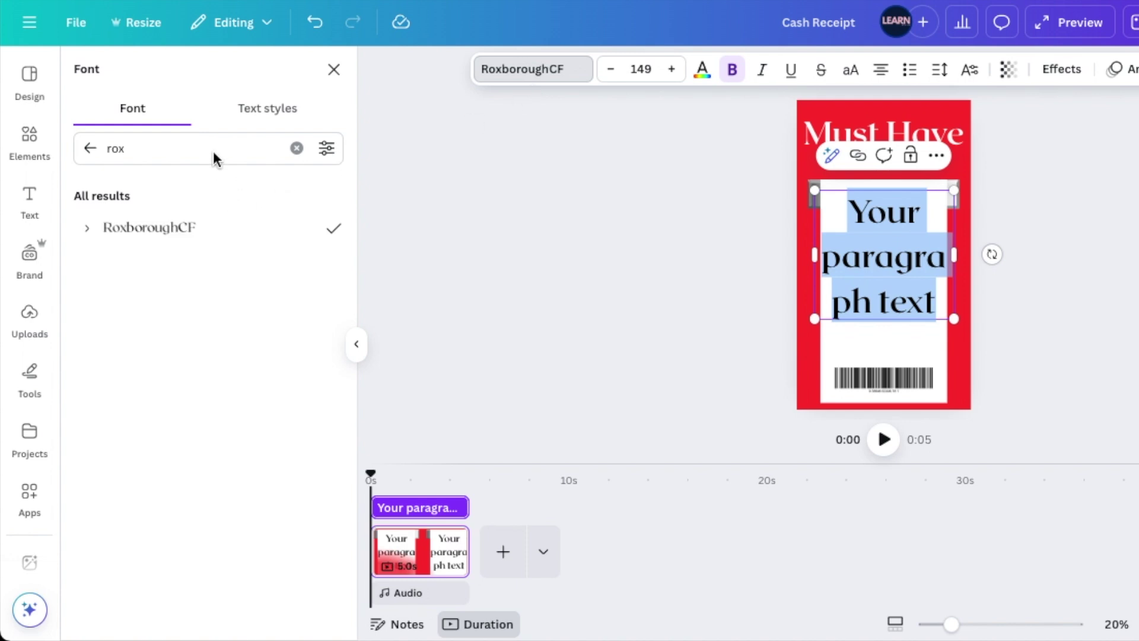
key("BackSpace")
key("BackSpace")
key("BackSpace")
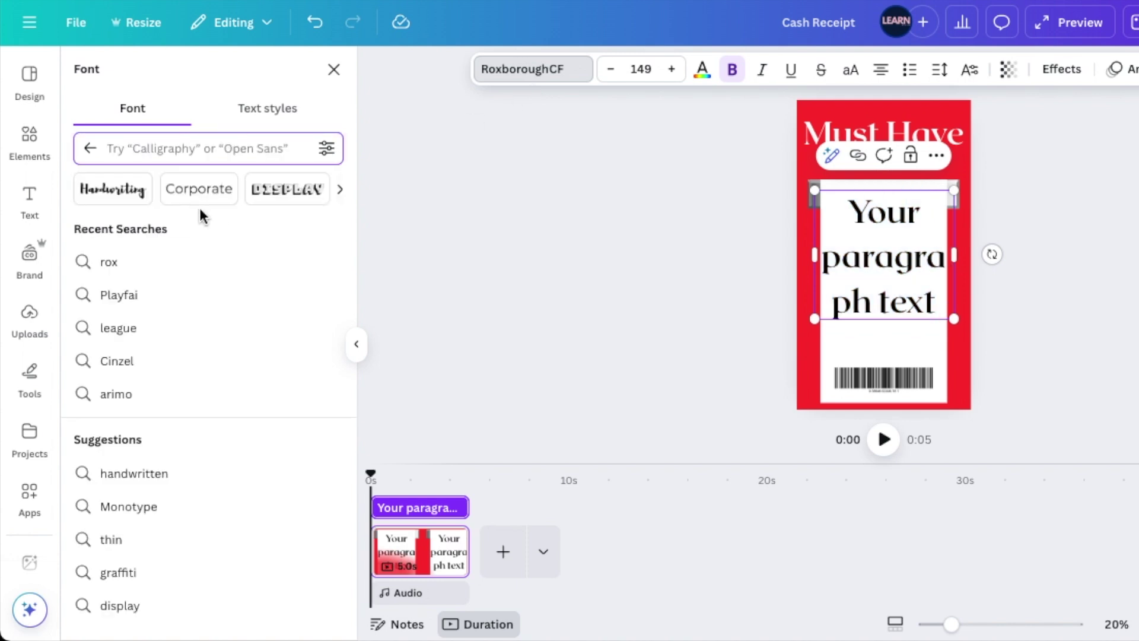
type("ari")
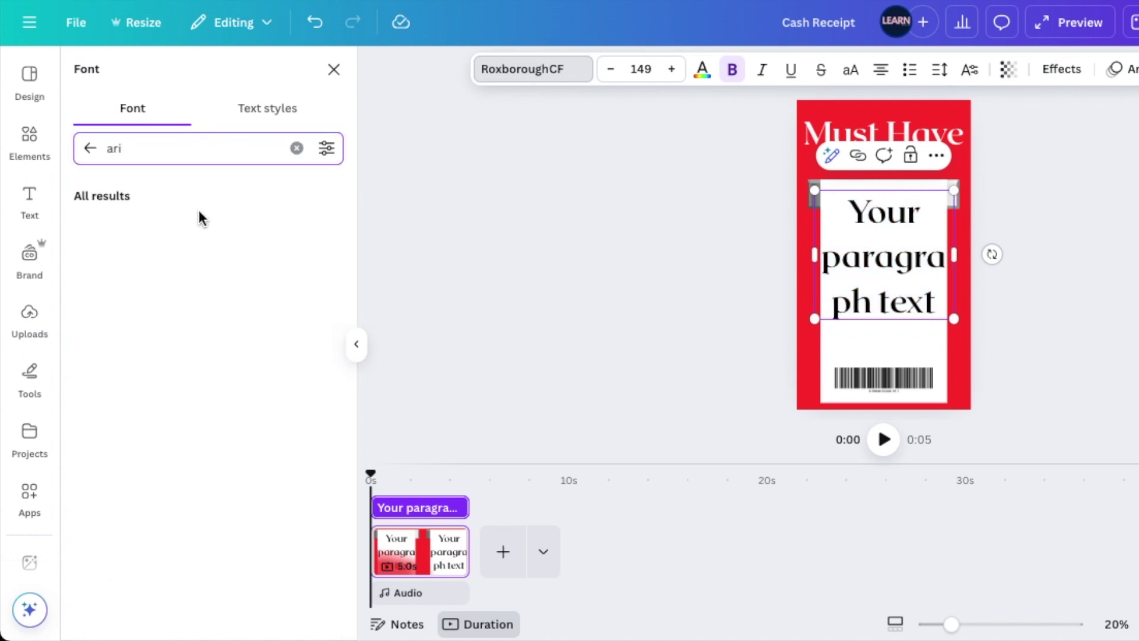
left_click(158, 294)
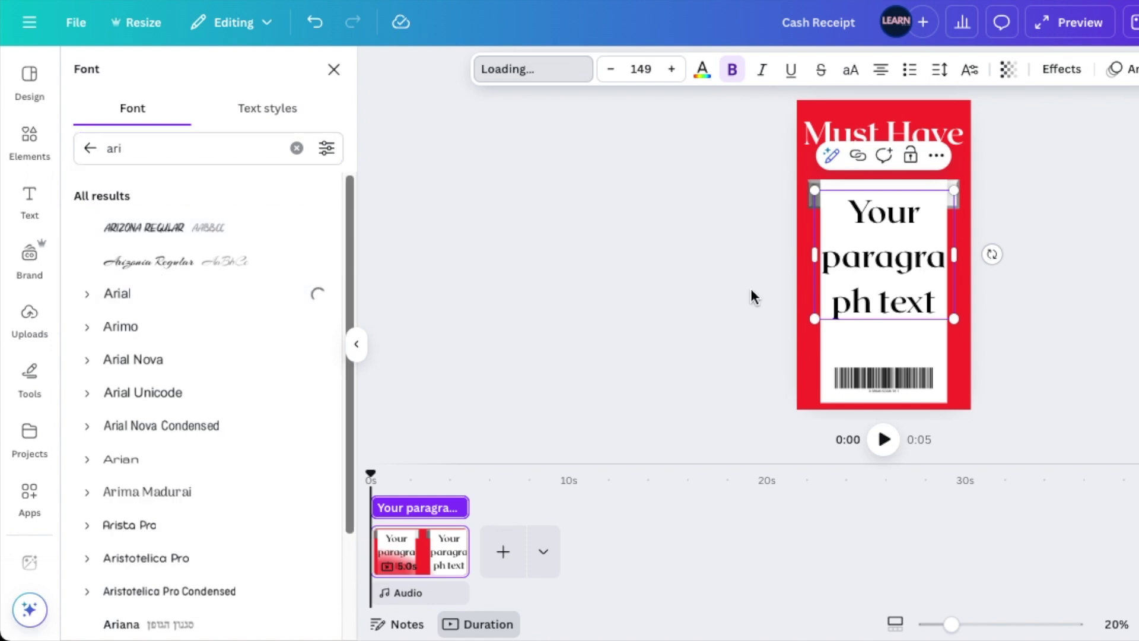
left_click_drag(971, 191, 941, 308)
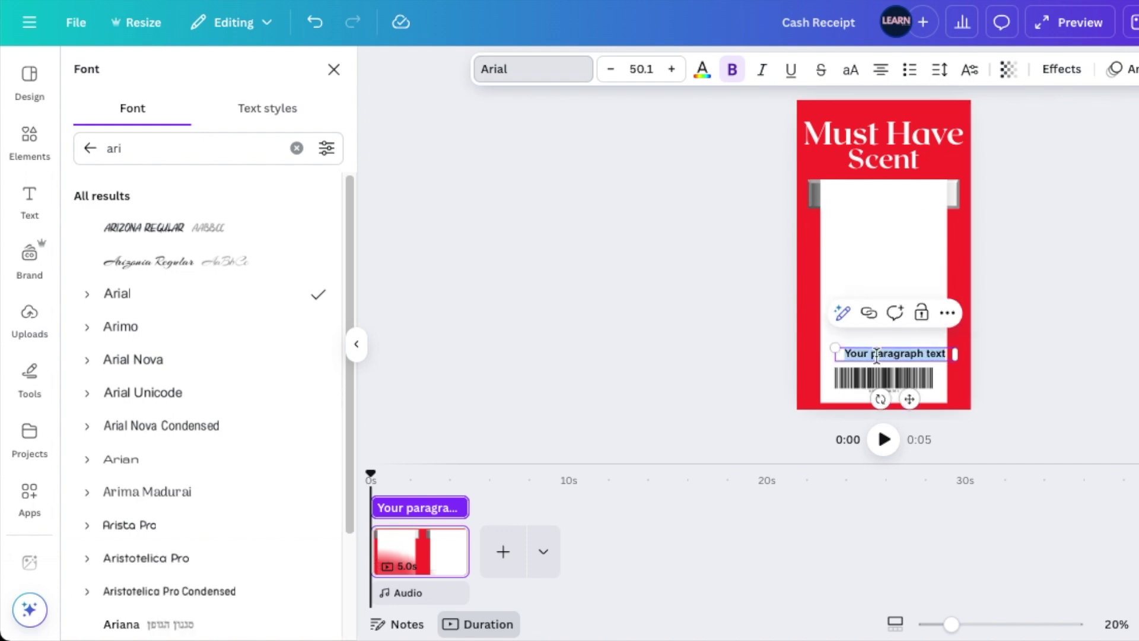
type("www.learnwithzar.com")
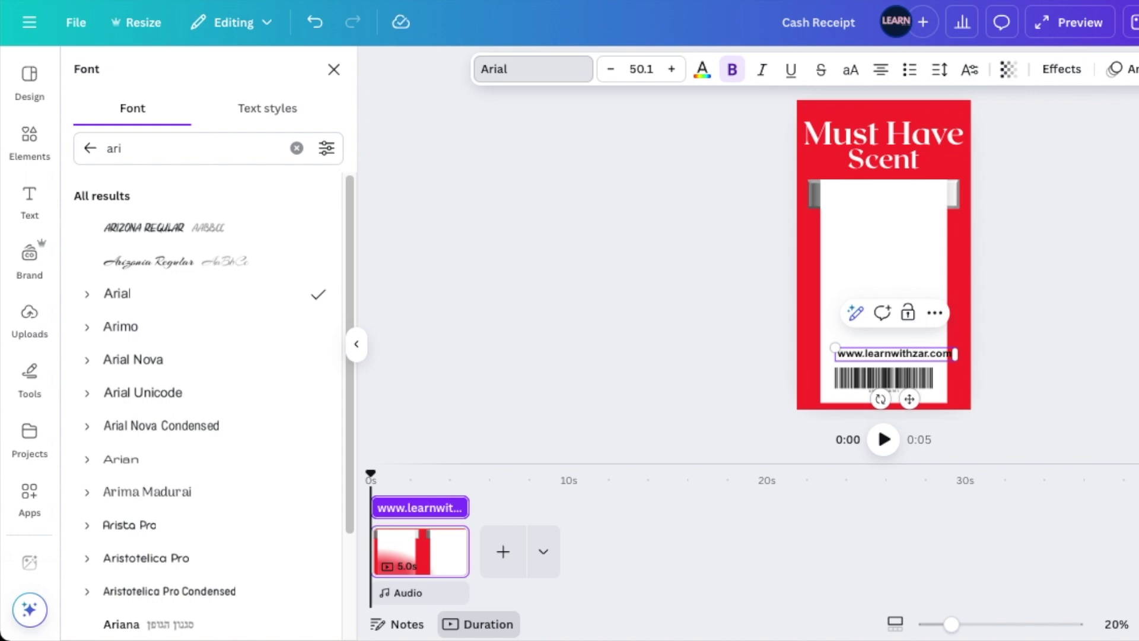
Step: Search the photos for sunglasses and add the one of black round sunglasses against a brown background
left_click(196, 75)
type("sunglasses")
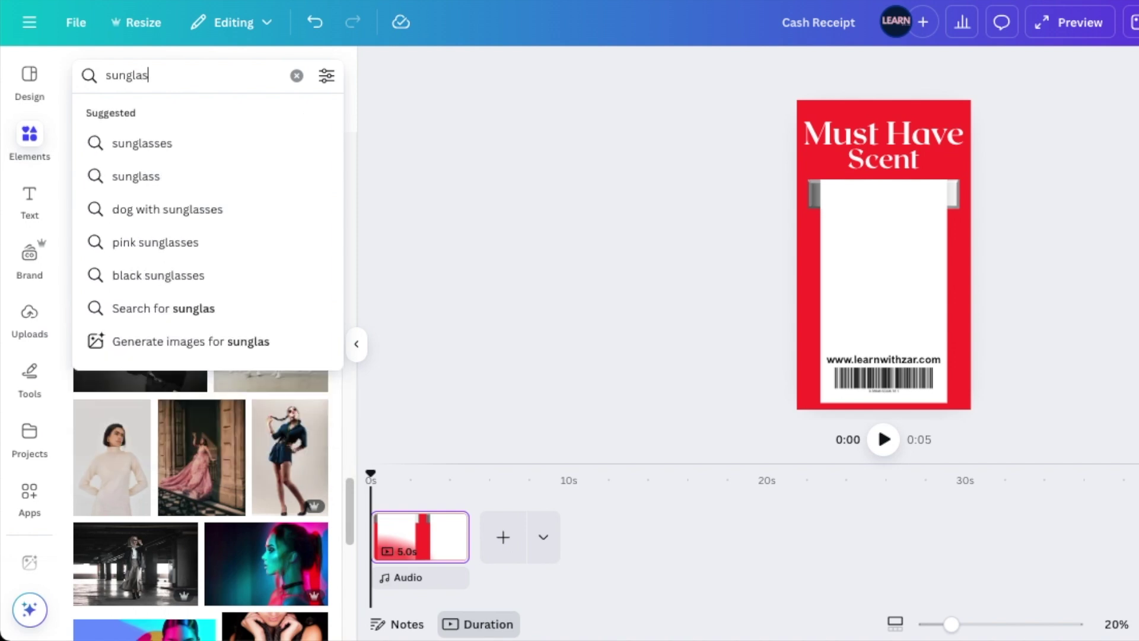
key("Return")
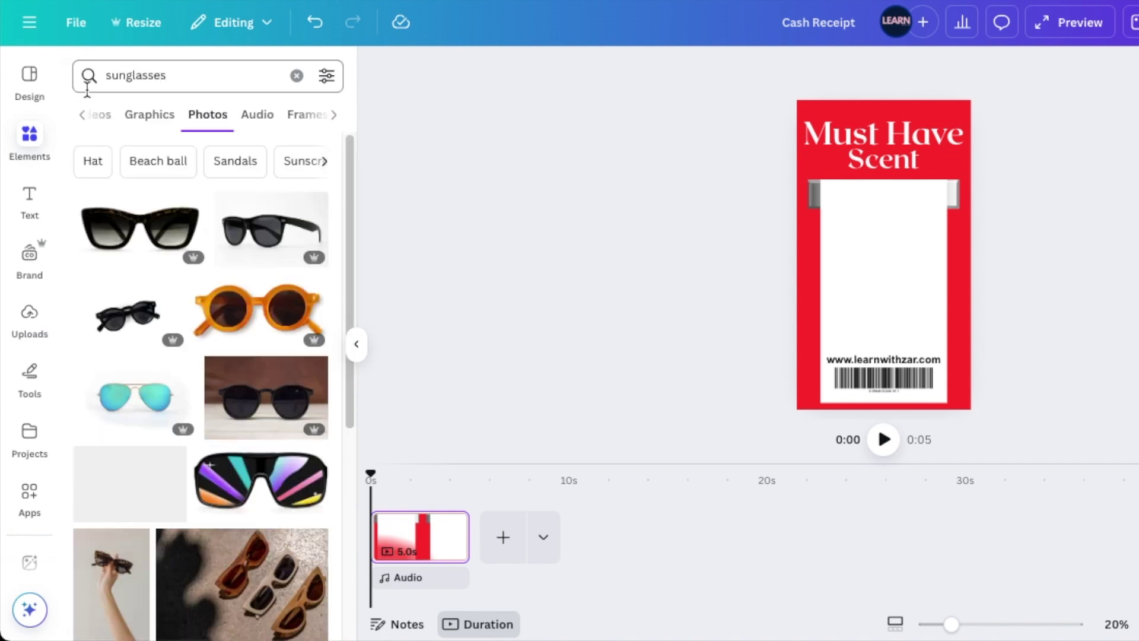
scroll(233, 390, "down", 1)
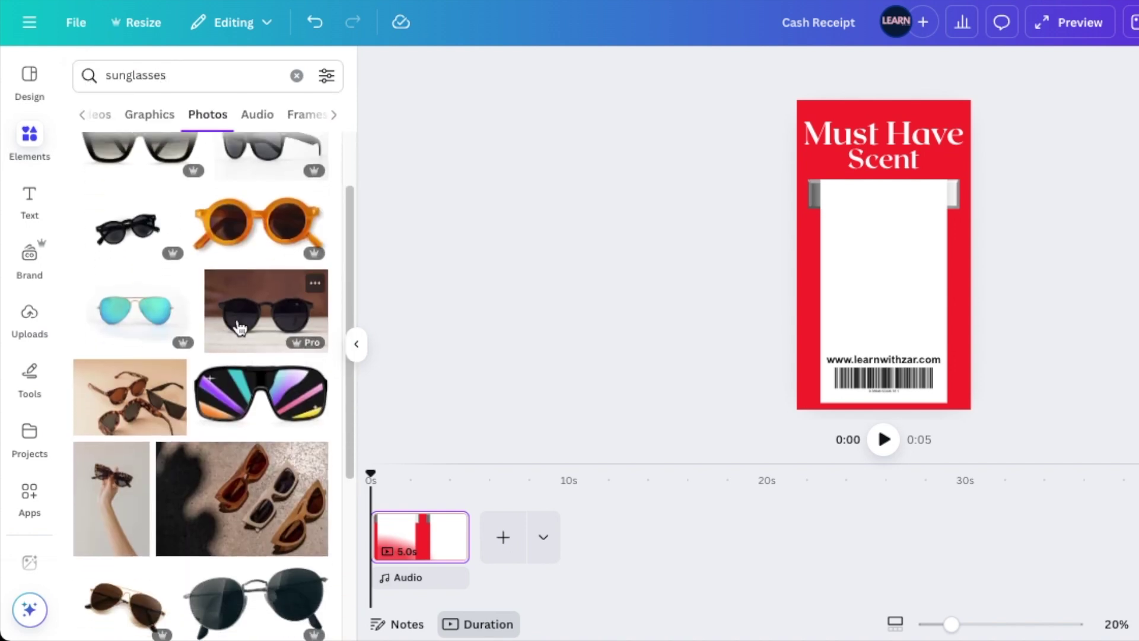
left_click_drag(239, 327, 805, 231)
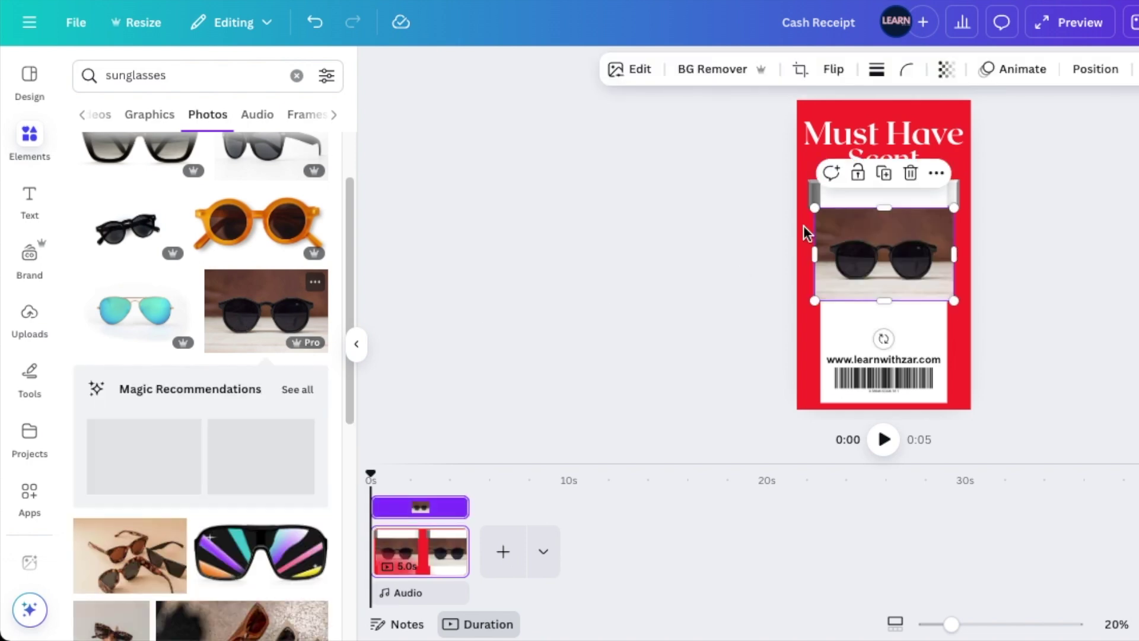
Step: Shrink the black sunglasses photo to fit inside the receipt and centre it in the panel's upper part
left_click(965, 163)
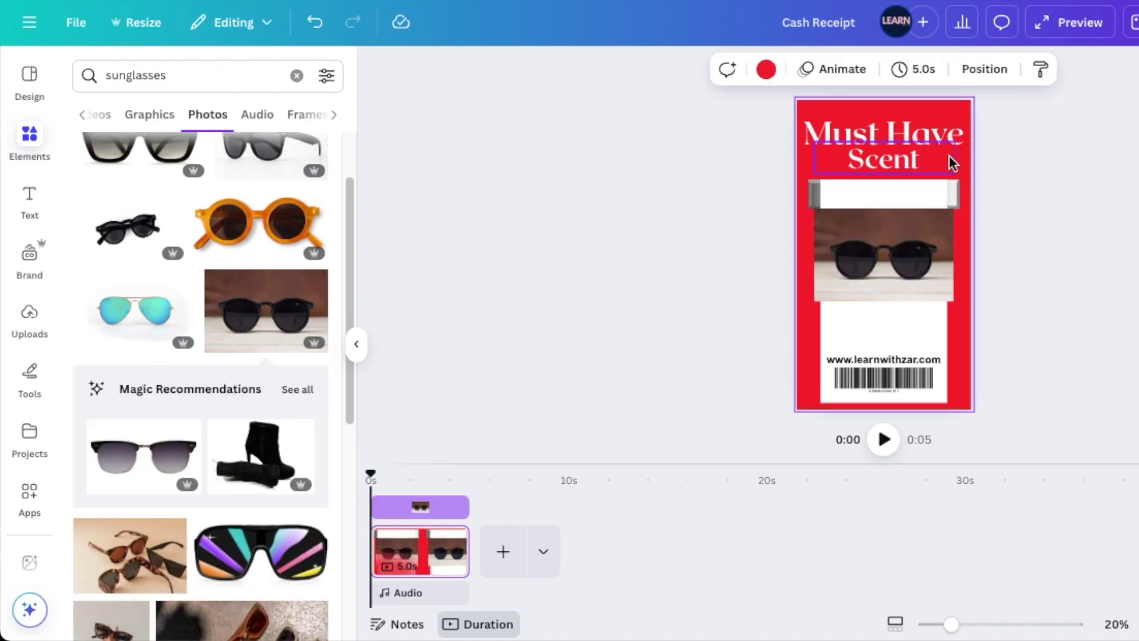
left_click(951, 220)
left_click_drag(952, 209, 915, 234)
left_click_drag(874, 267, 894, 252)
left_click_drag(835, 286, 842, 280)
left_click_drag(895, 261, 891, 256)
scroll(237, 396, "down", 5)
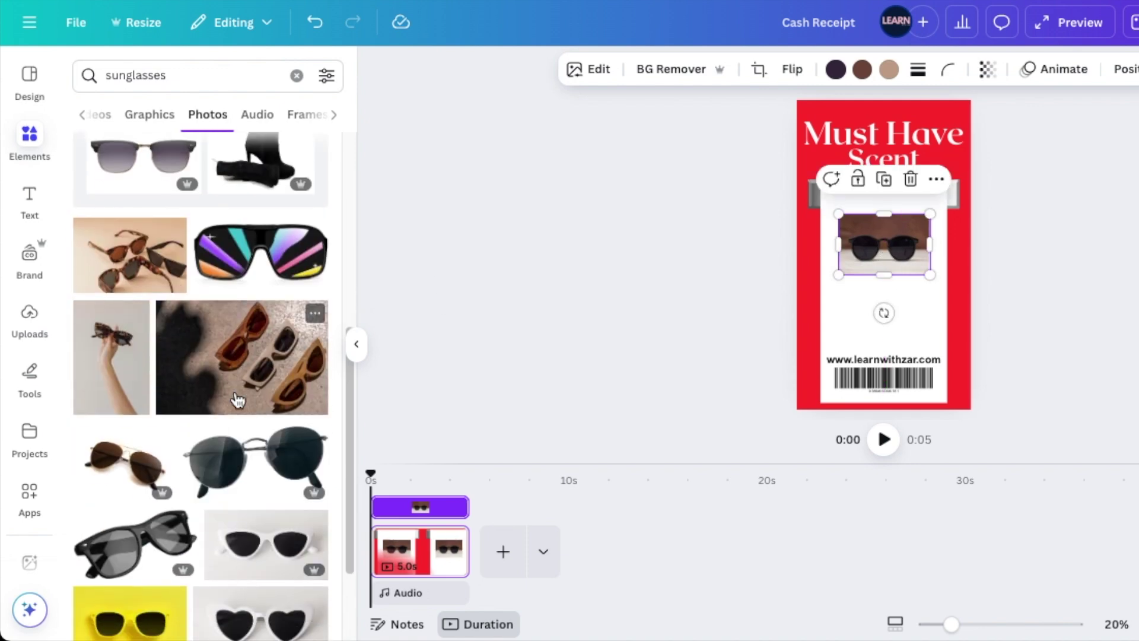
left_click(237, 396)
left_click_drag(815, 255, 847, 255)
left_click_drag(896, 257, 886, 292)
left_click_drag(944, 243, 917, 268)
left_click_drag(881, 306, 844, 315)
left_click(912, 244)
left_click(129, 458)
left_click_drag(941, 241, 941, 314)
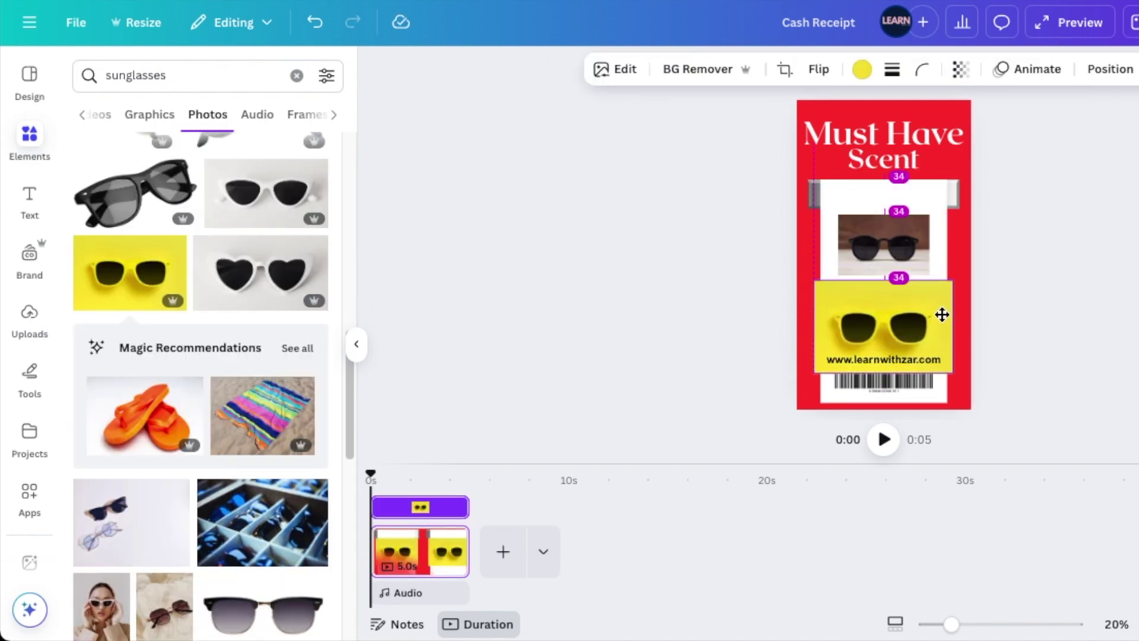
Step: Add the tortoiseshell cat-eye sunglasses photo, match it to the first photo's width and centre it between that photo and the web address
scroll(202, 381, "down", 8)
left_click(208, 389)
left_click_drag(930, 247, 931, 312)
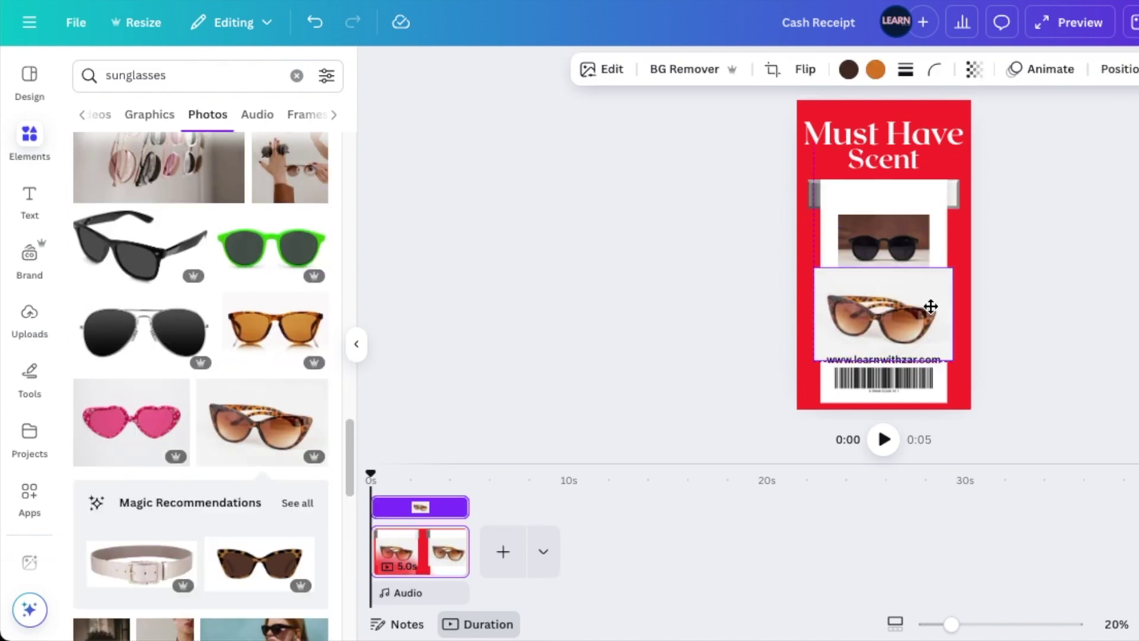
left_click_drag(953, 272, 919, 295)
left_click_drag(872, 322, 893, 318)
left_click_drag(940, 360, 931, 354)
left_click_drag(835, 322, 837, 321)
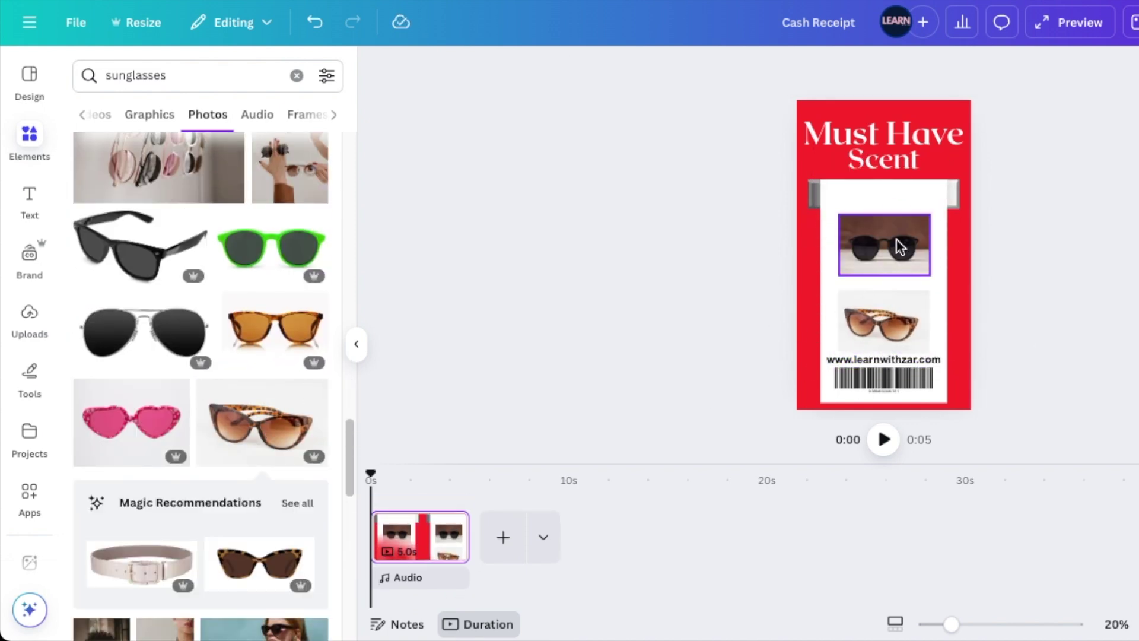
Step: Change the heading's second line to "Sunglasses" and fit it on one line centred under "Must Have"
double_click(882, 159)
type("Sunglasses")
left_click_drag(954, 212, 946, 171)
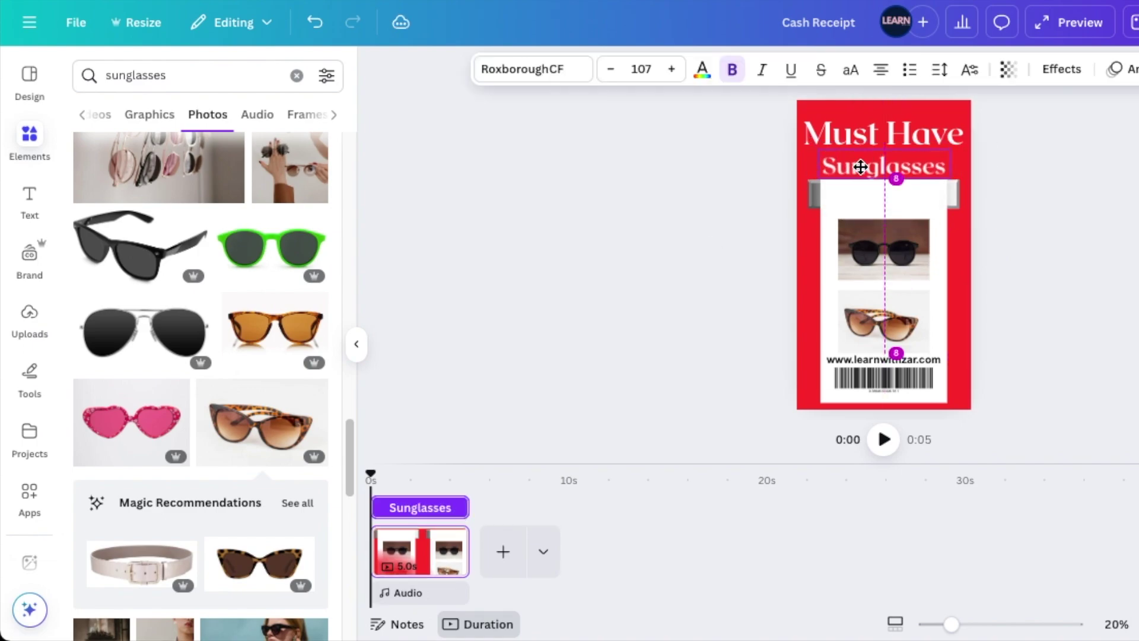
Step: Change the page background colour to orange
left_click(961, 173)
left_click(765, 69)
left_click(279, 297)
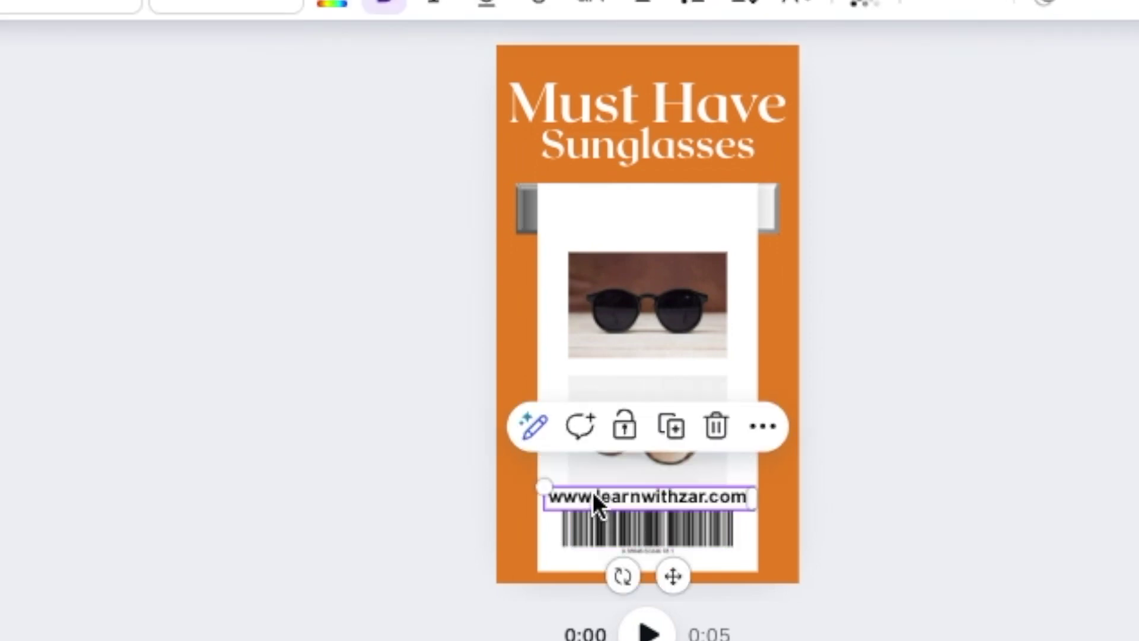
Step: Duplicate the web address line, move the copy above the first photo and change its text to "In Style Brands!"
left_click(669, 426)
left_click_drag(679, 576, 670, 295)
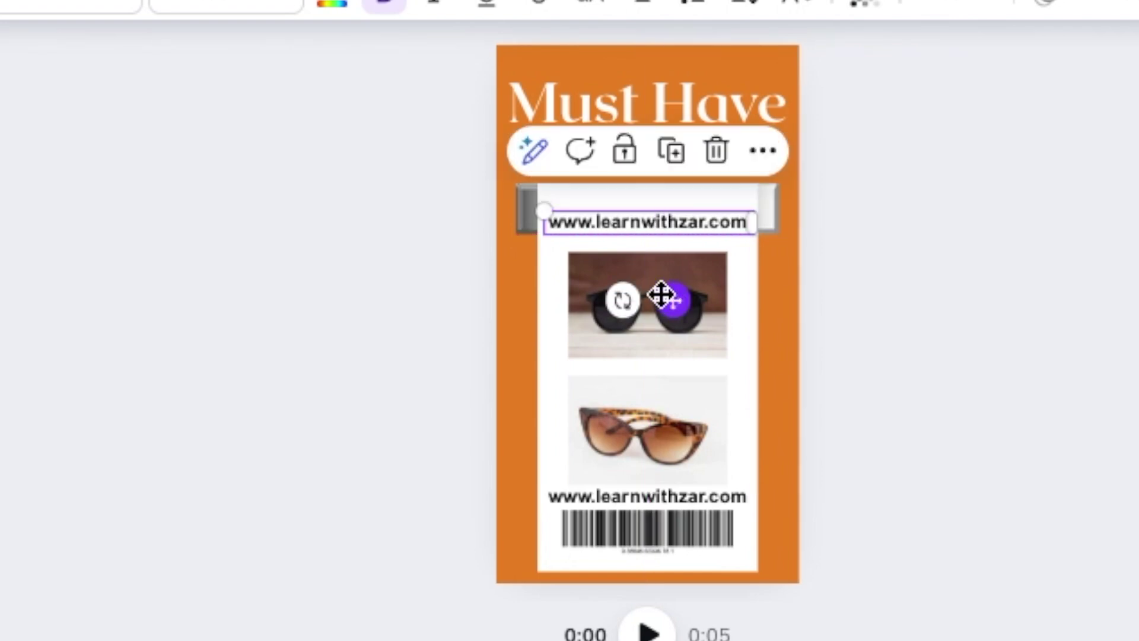
double_click(650, 221)
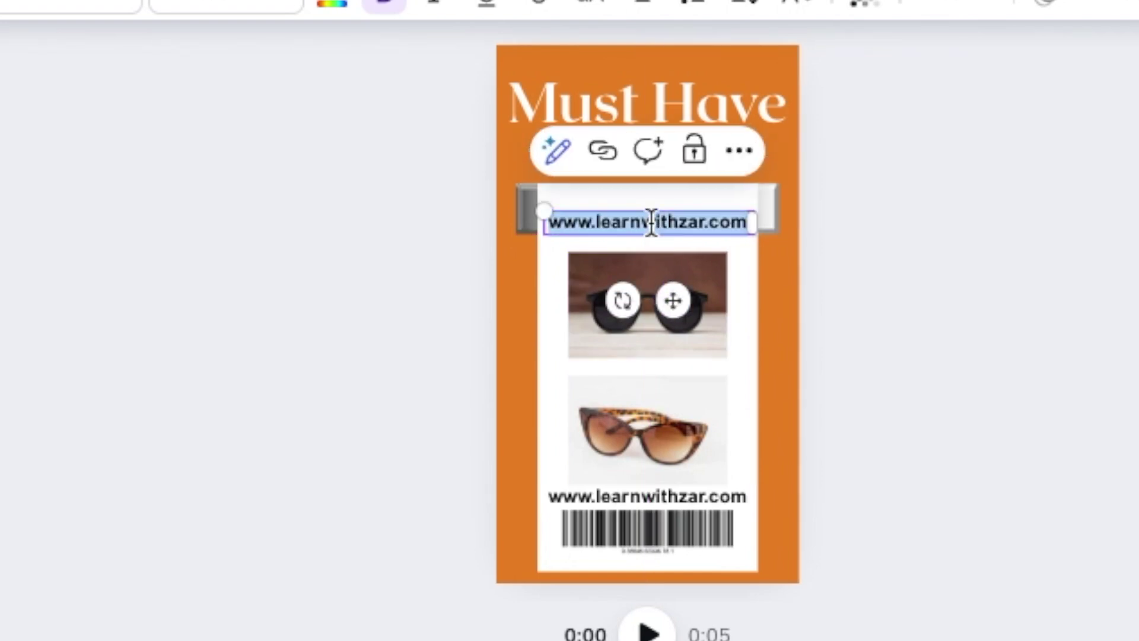
type("Now")
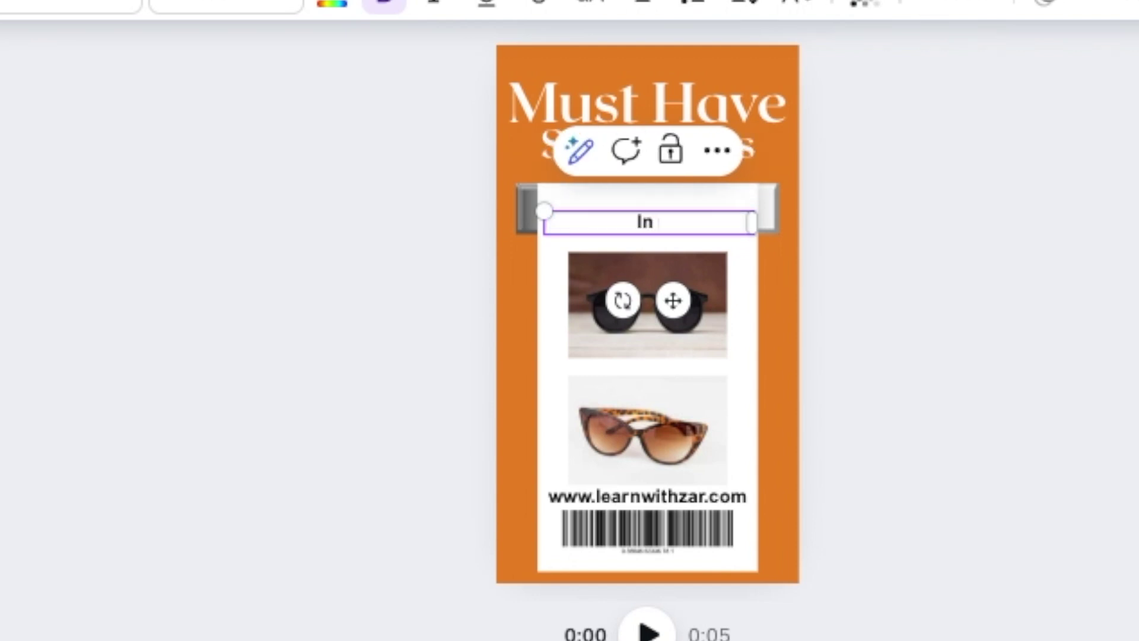
type("In Style Brands!")
Step: Enlarge the "In Style Brands!" text slightly and centre it on the receipt
left_click_drag(544, 211, 503, 199)
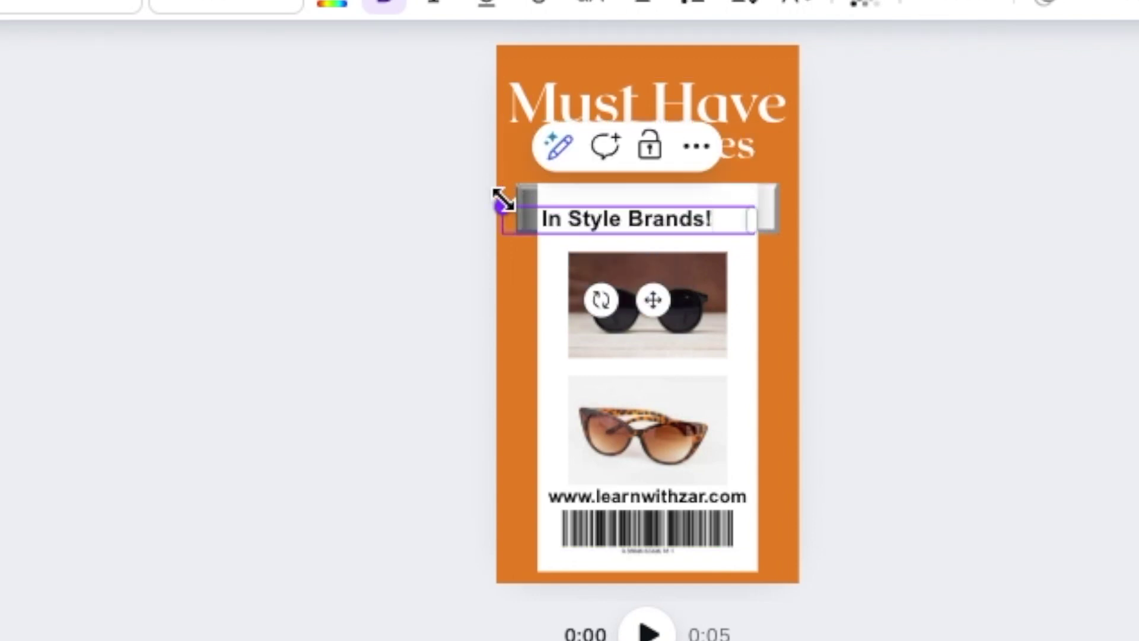
left_click_drag(627, 221, 643, 221)
left_click(859, 278)
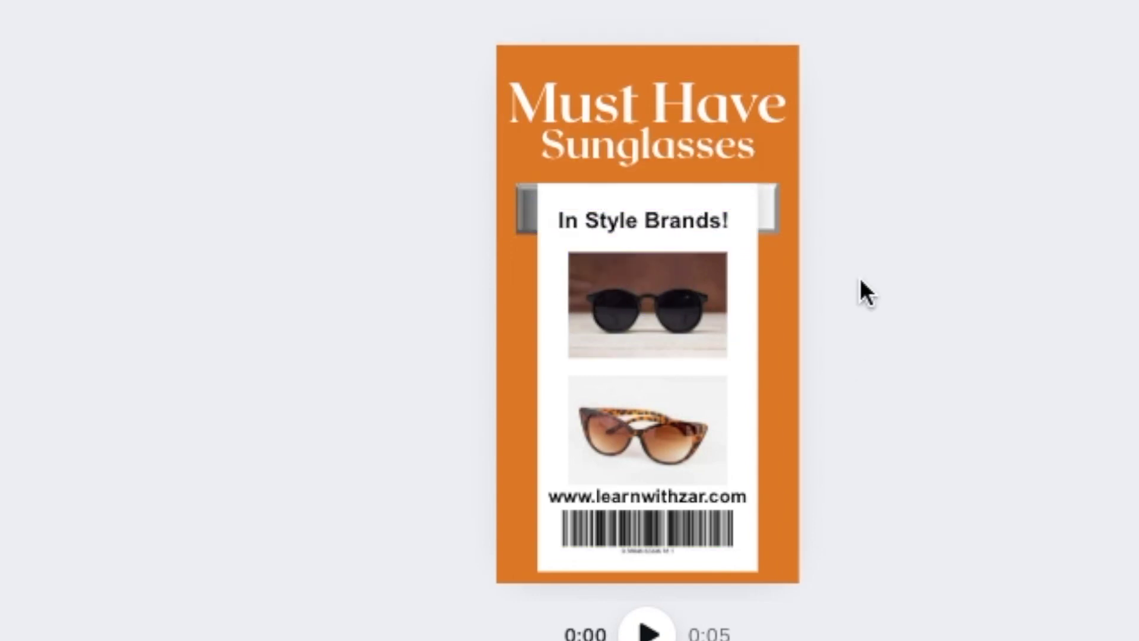
Step: Fully lock the silver bar behind the receipt
left_click(518, 202)
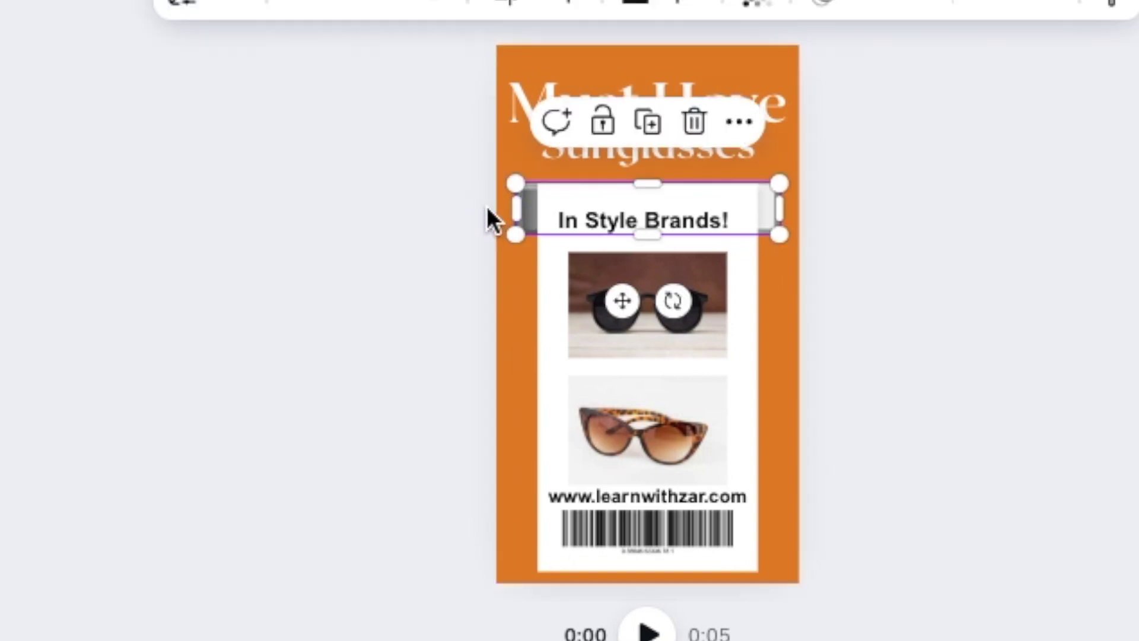
left_click(603, 121)
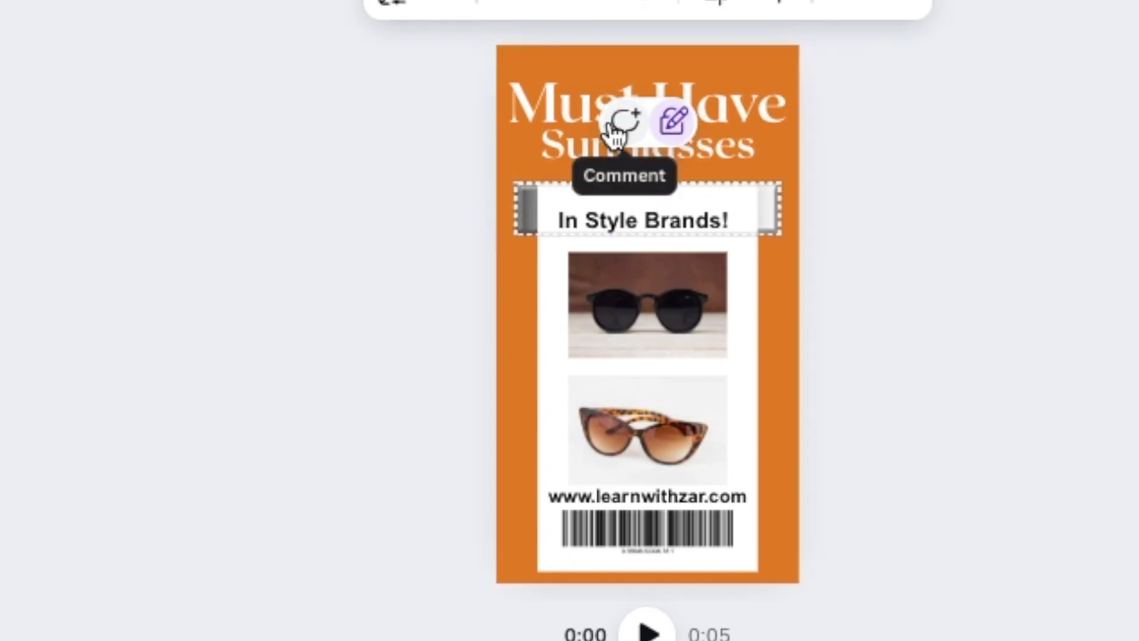
left_click(682, 126)
Step: Select the white panel with its texts, both photos and the barcode, and group them as one receipt
left_click(359, 196)
left_click_drag(396, 151, 792, 503)
left_click_drag(378, 200, 784, 561)
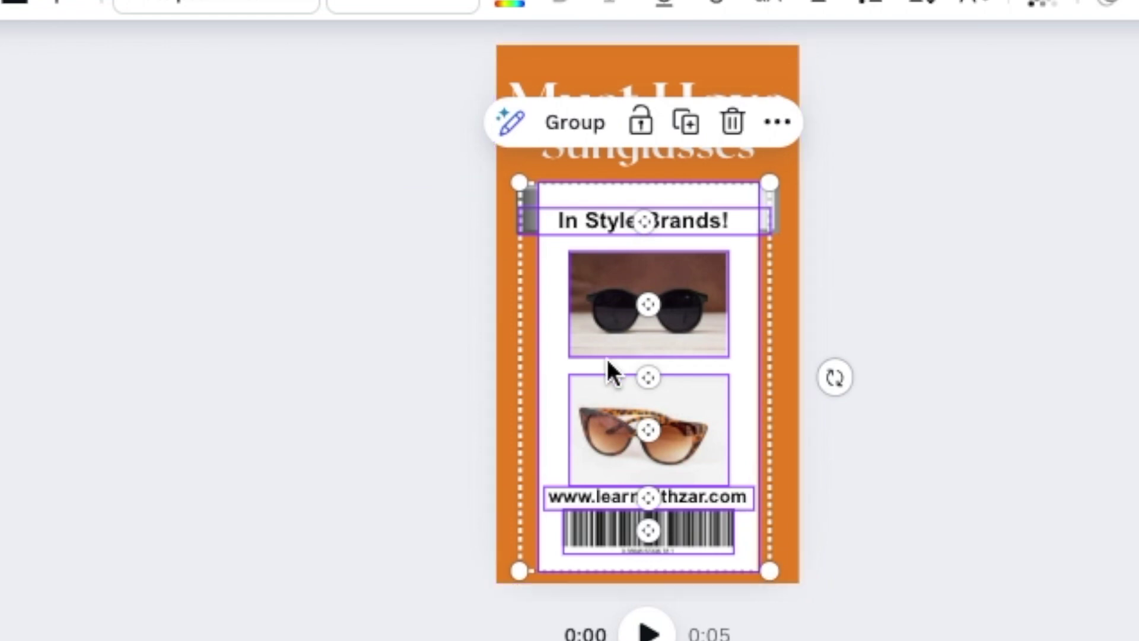
left_click(576, 124)
Step: Move the grouped receipt down until it sits clear below the silver bar
mouse_move(598, 330)
left_mouse_down()
mouse_move(710, 351)
mouse_move(617, 321)
mouse_move(595, 320)
mouse_move(602, 331)
left_mouse_up()
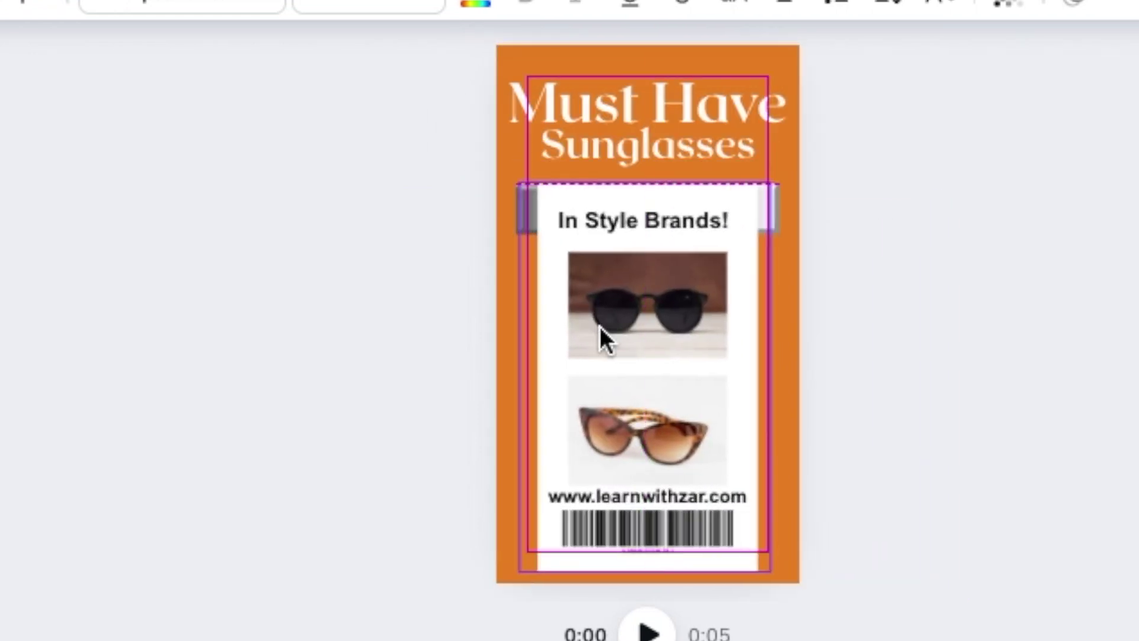
left_click(431, 302)
left_click(618, 364)
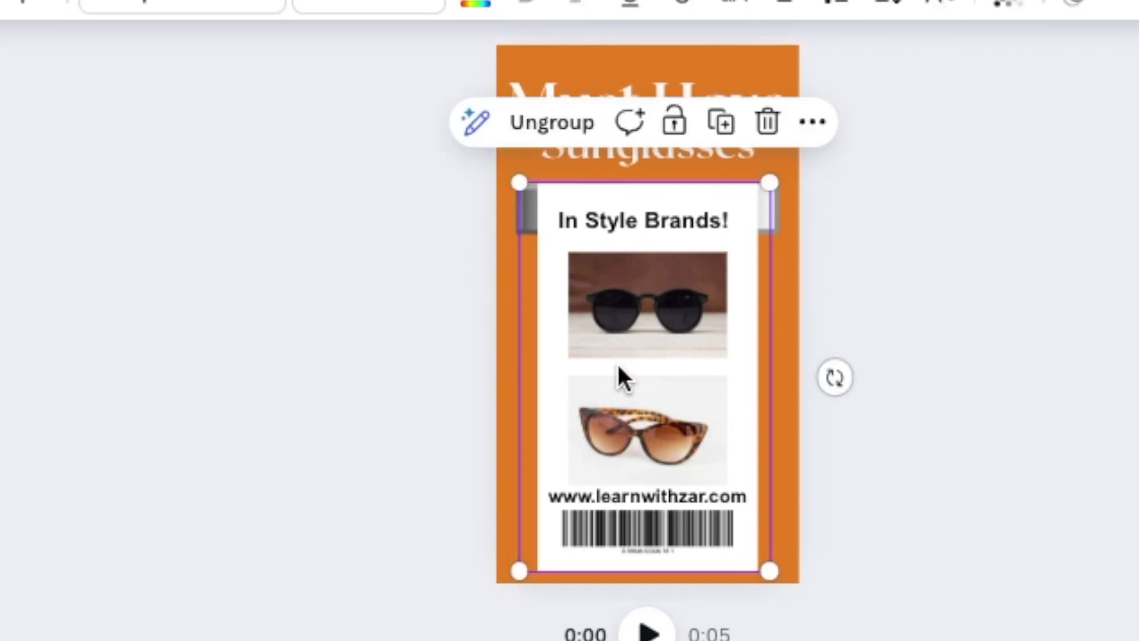
left_click(450, 339)
left_click_drag(621, 327, 623, 418)
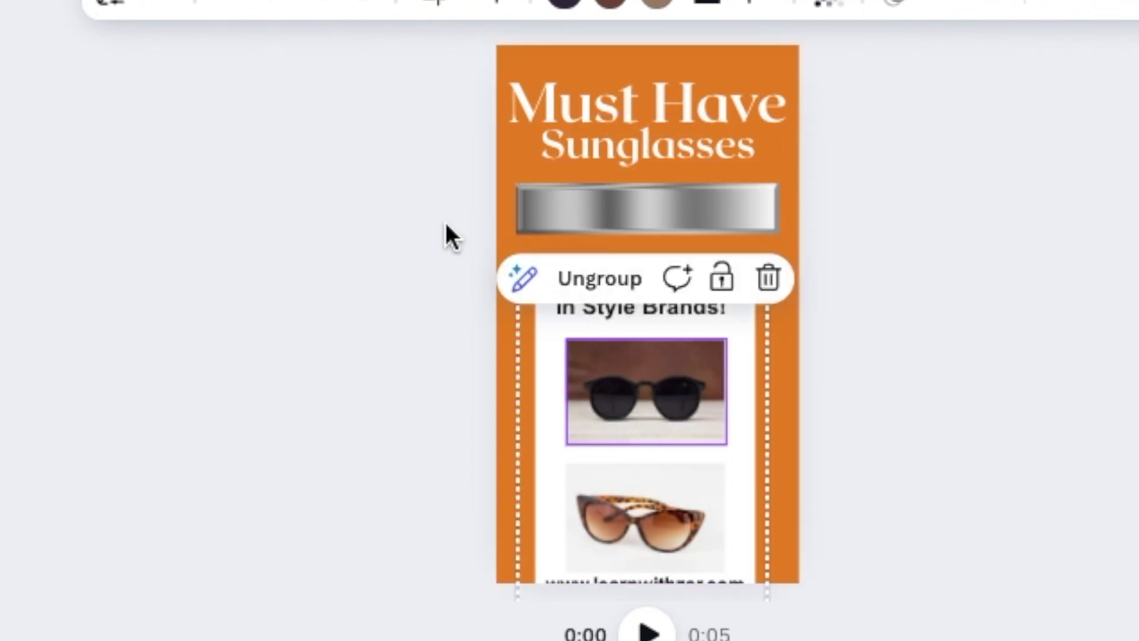
Step: Unlock the silver bar
left_click(565, 225)
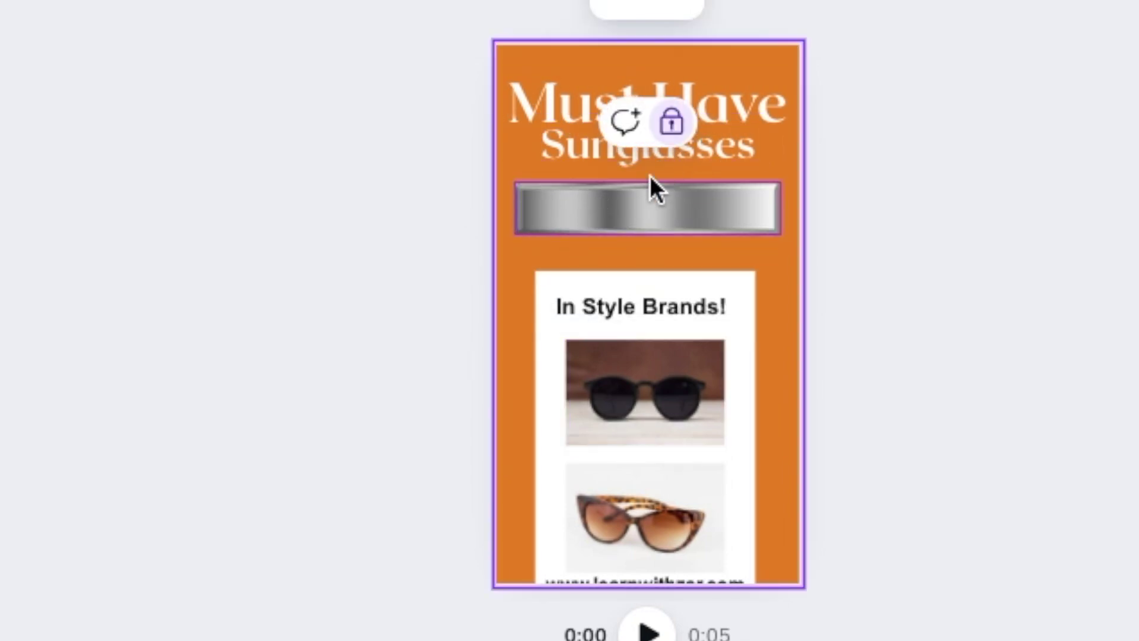
left_click(669, 137)
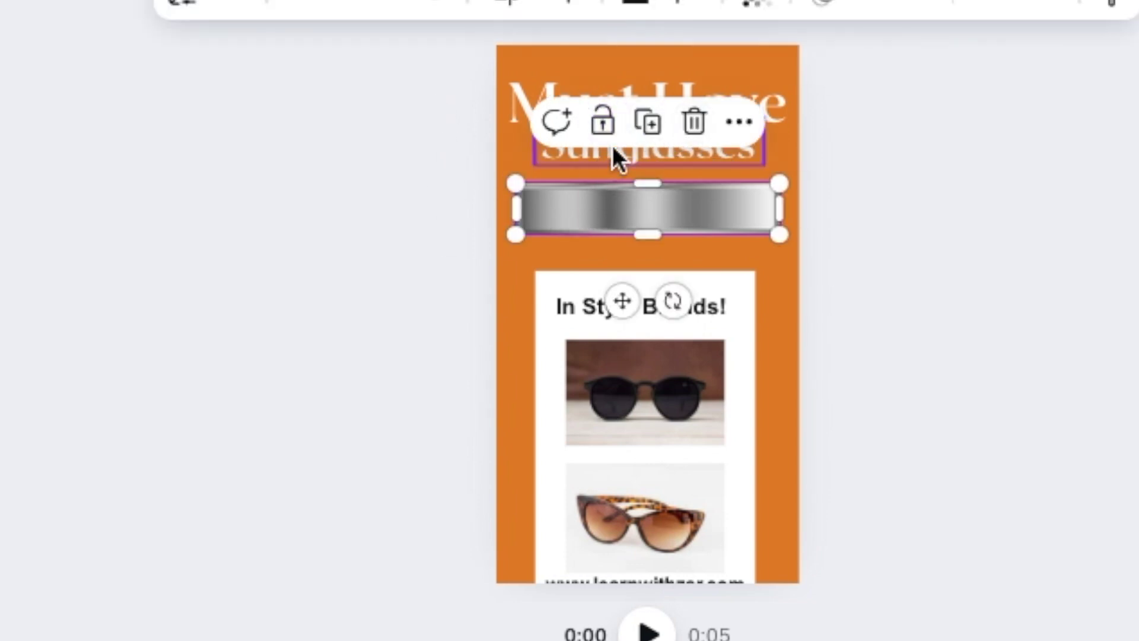
Step: Duplicate the silver bar and place the copy over the upper part of the receipt
left_click(648, 123)
left_click_drag(641, 220, 620, 348)
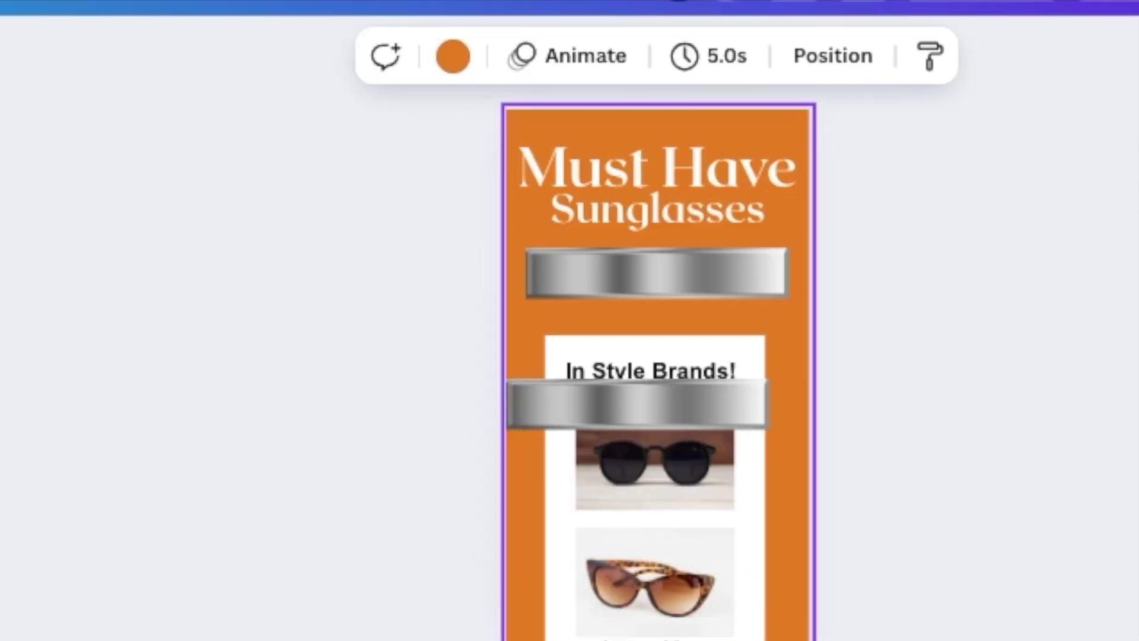
Step: Add a straight line to the page, and move the receipt group and the duplicate silver bar aside past the page's left edge
left_click(638, 386)
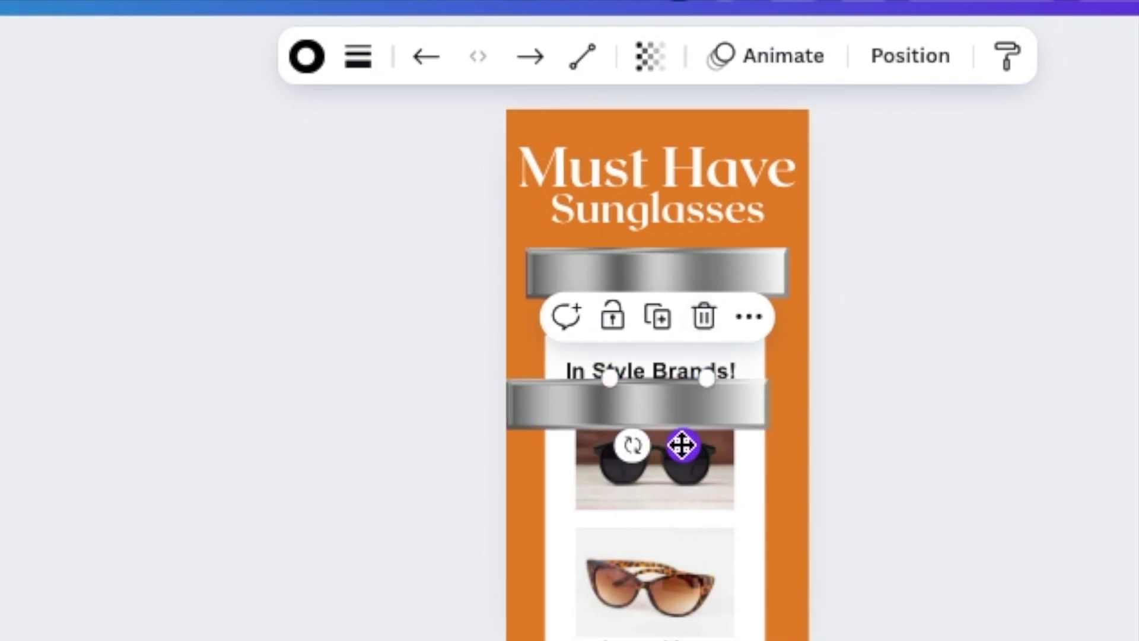
left_click_drag(670, 527, 429, 514)
left_click(691, 402)
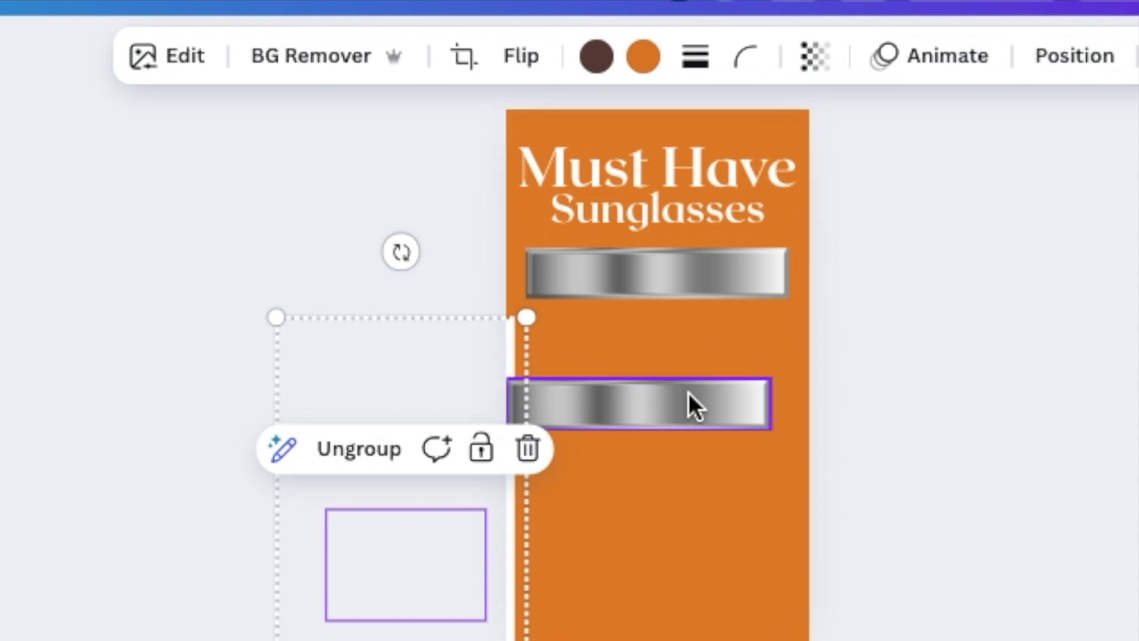
left_click_drag(692, 401, 547, 516)
Step: Lengthen the line at both ends so it is slightly shorter than the silver bar
left_click(647, 378)
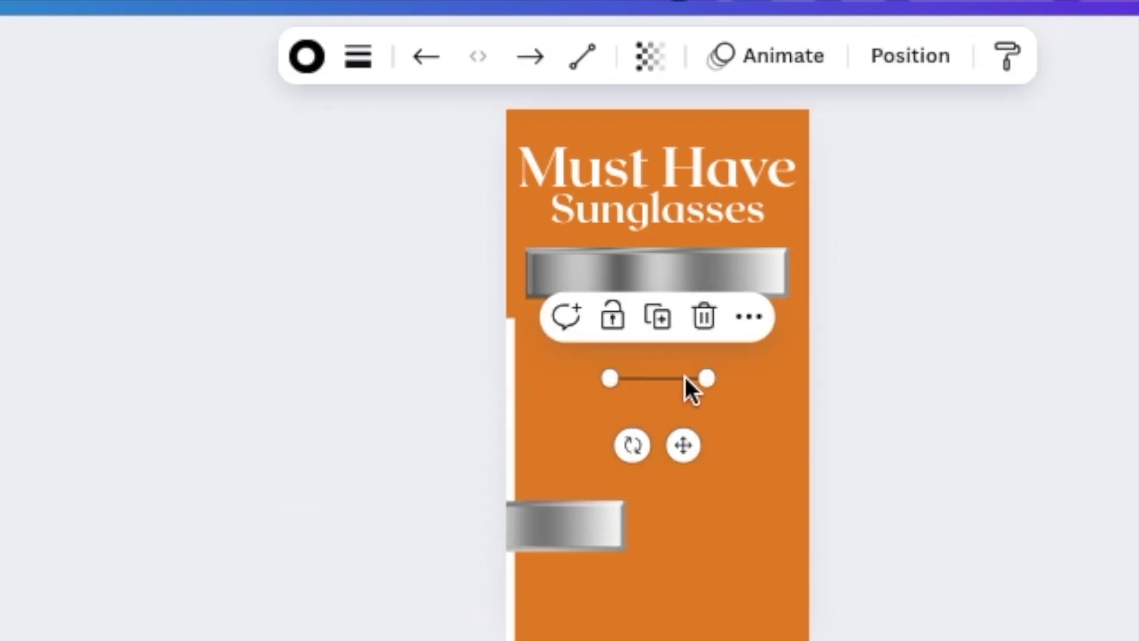
left_click_drag(708, 378, 773, 379)
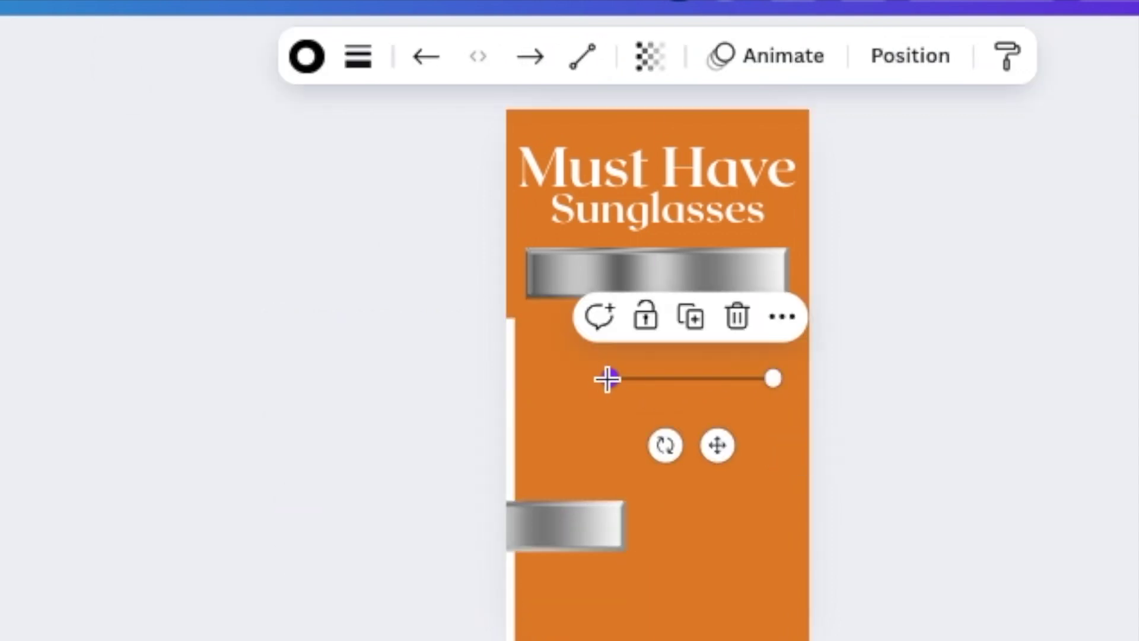
left_click_drag(607, 378, 543, 378)
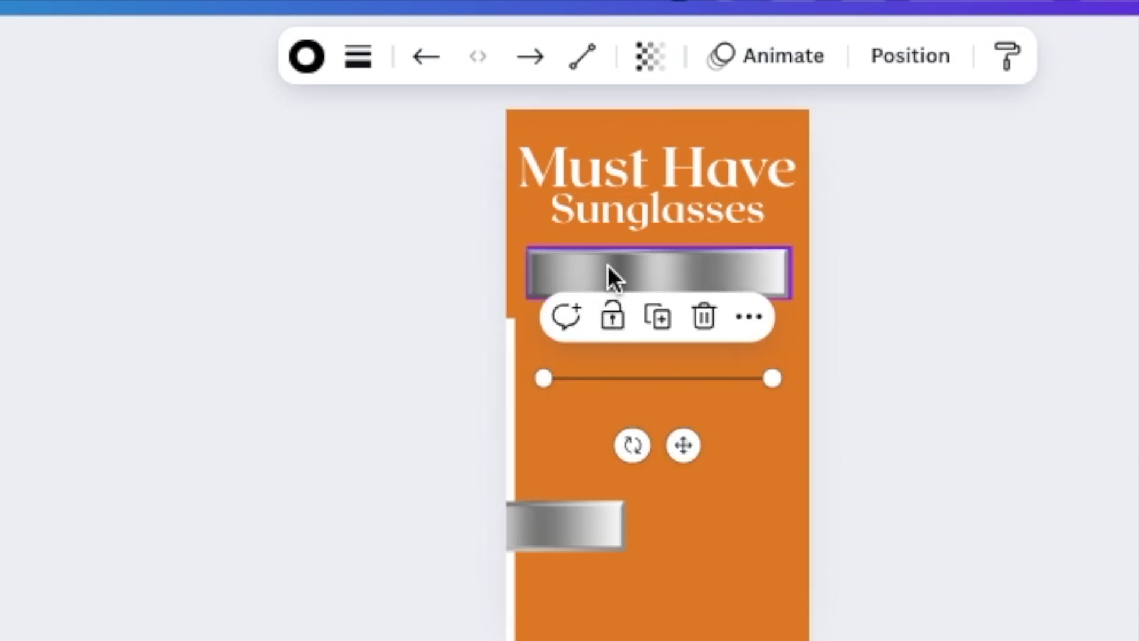
Step: Style the line near-black with stroke weight 18 and rounded end points, and centre it on the original silver bar as a slot
scroll(658, 380, "up", 5)
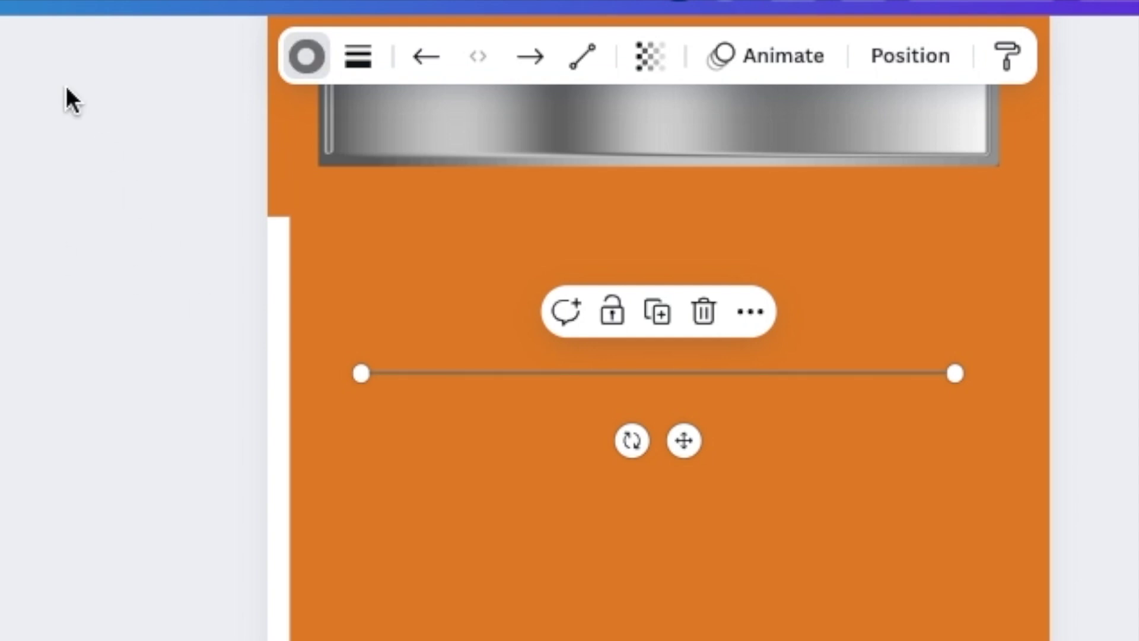
left_click(365, 62)
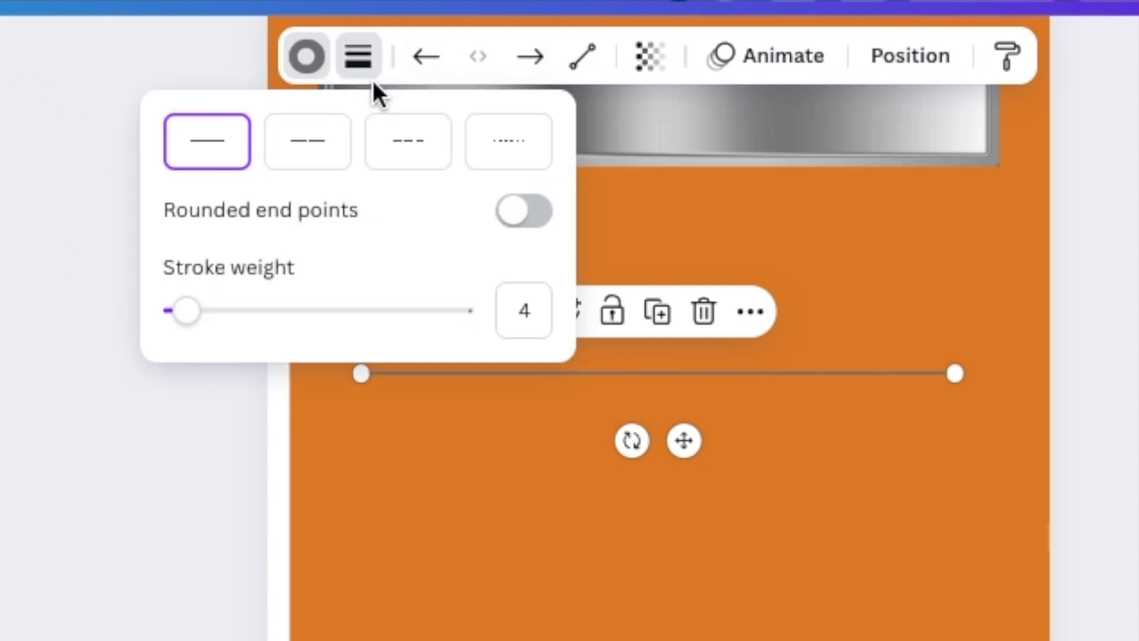
left_click_drag(191, 315, 227, 322)
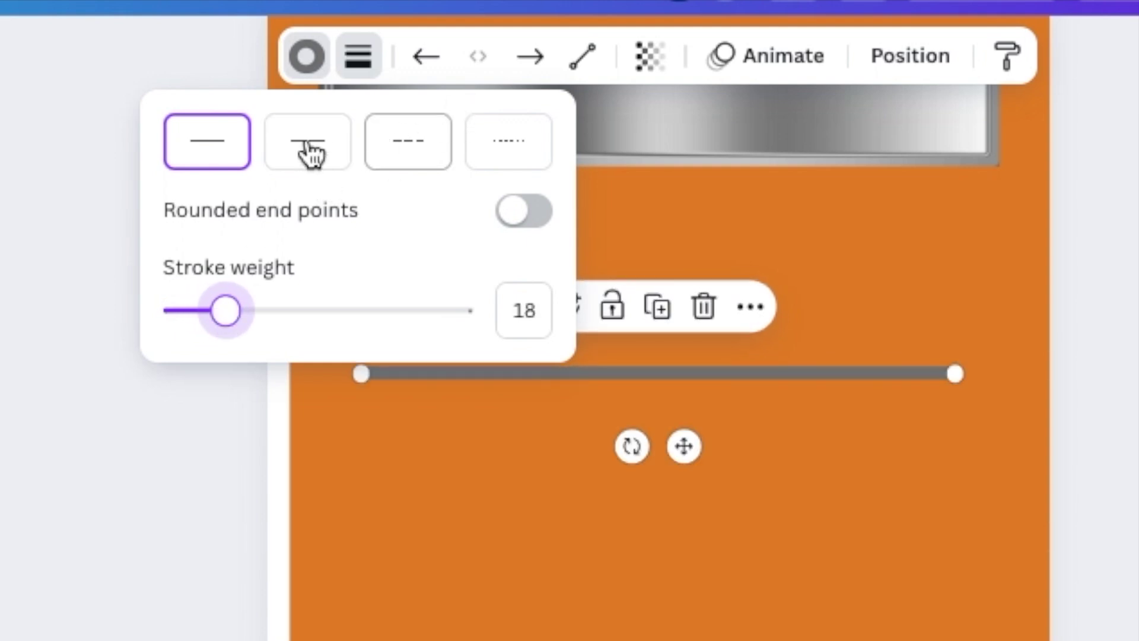
left_click(535, 217)
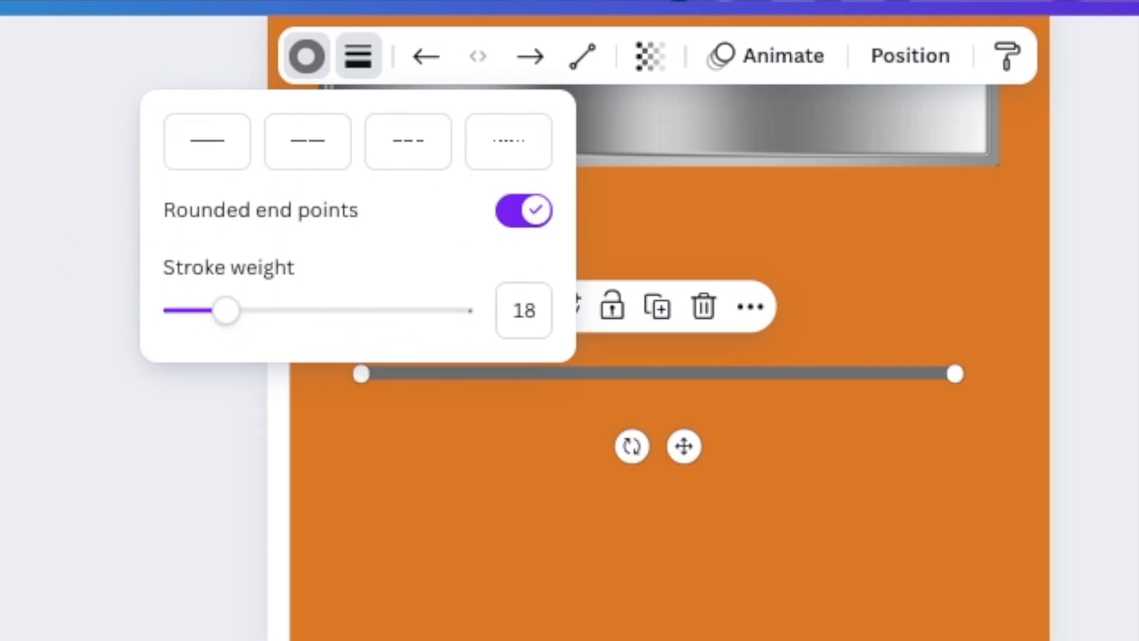
key("Escape")
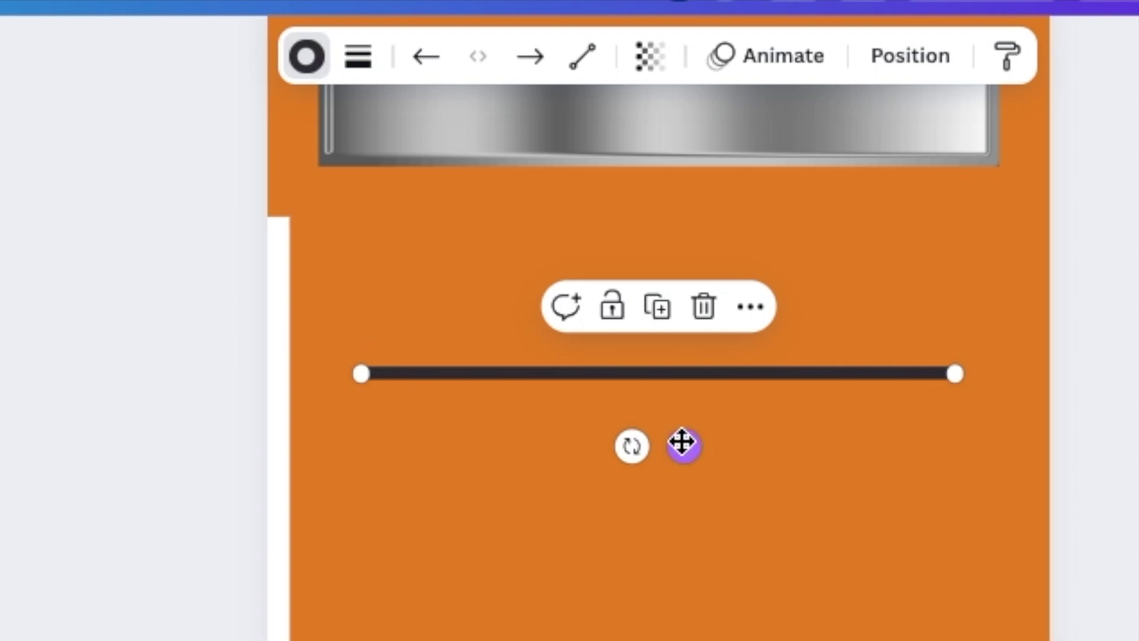
scroll(682, 445, "up", 3)
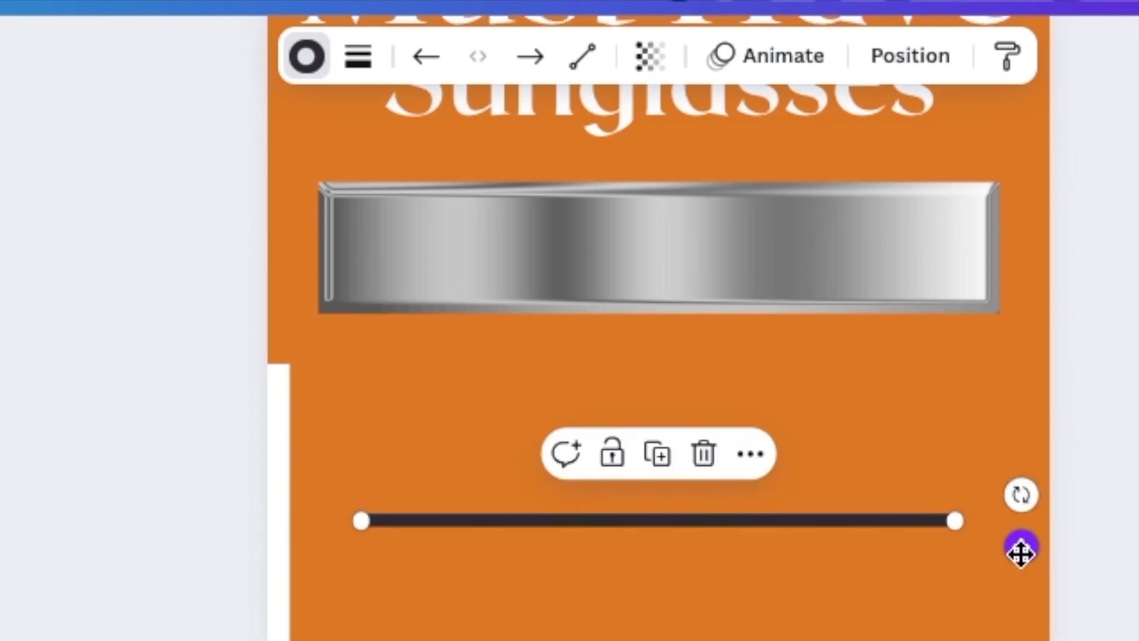
left_click_drag(1021, 545, 1023, 280)
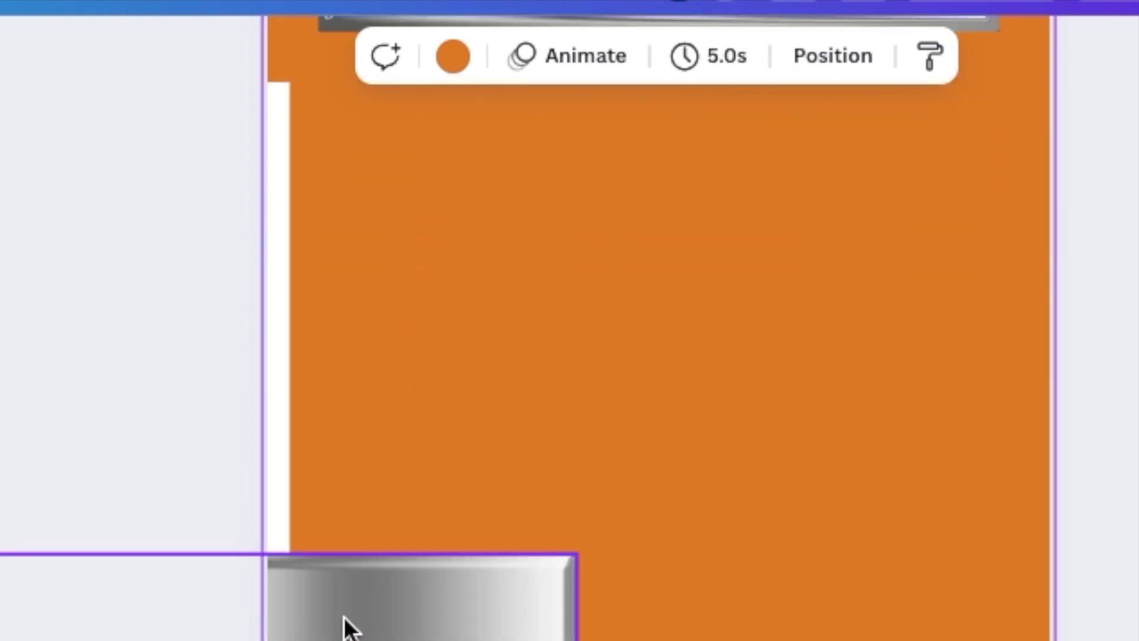
Step: Crop the duplicate silver bar to its upper half and align it over the top half of the original bar
left_click_drag(345, 618, 769, 490)
scroll(743, 353, "up", 5)
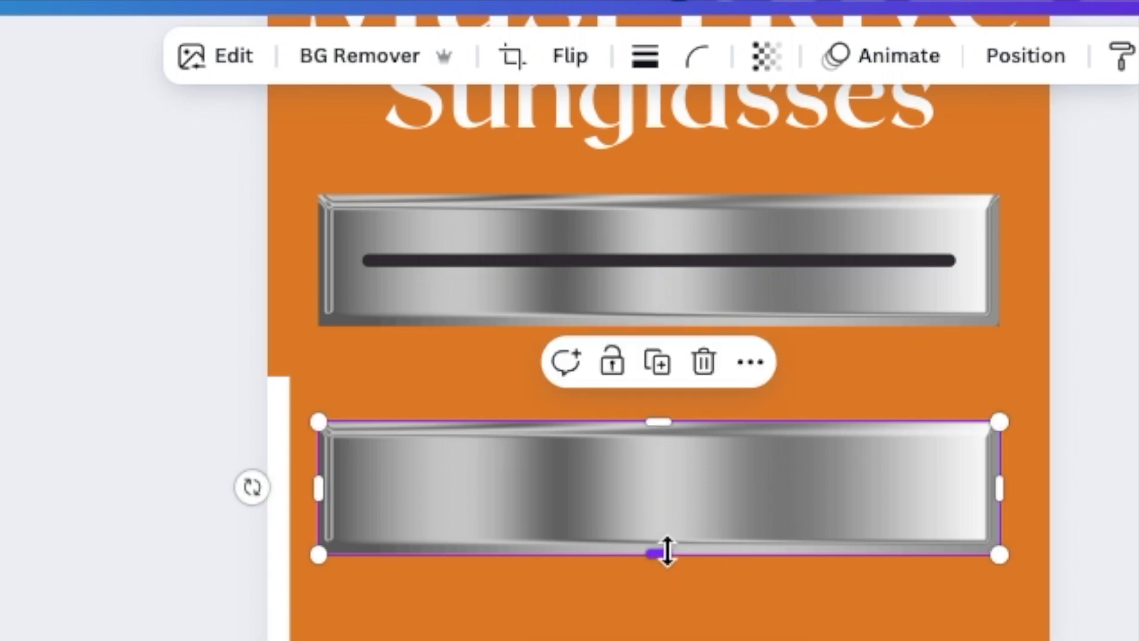
left_click_drag(666, 543, 663, 487)
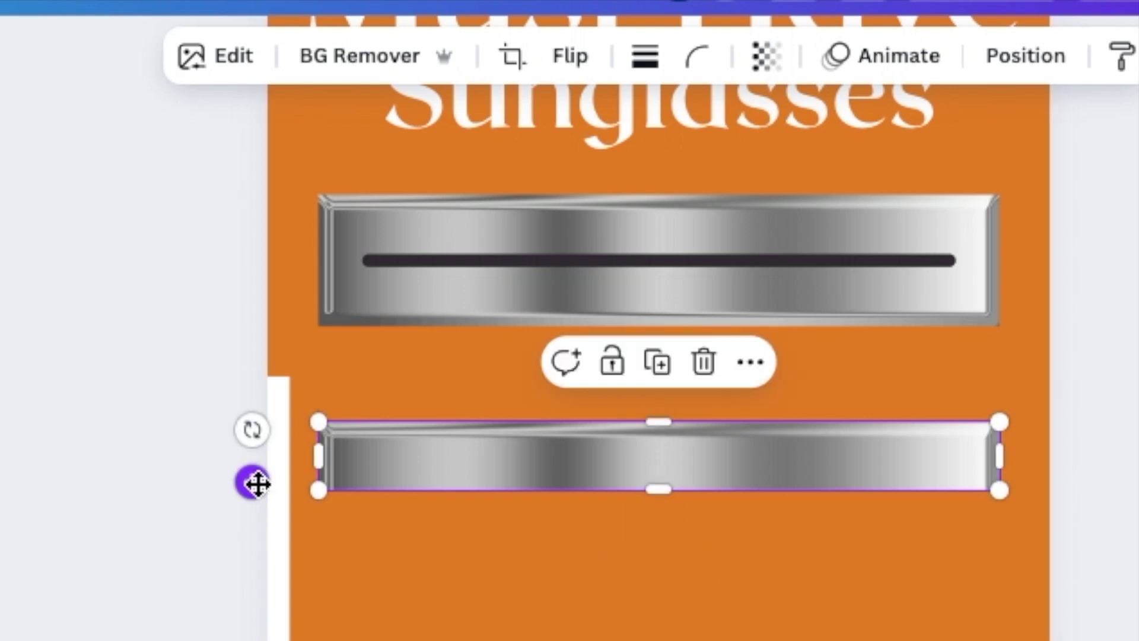
left_click_drag(256, 484, 261, 261)
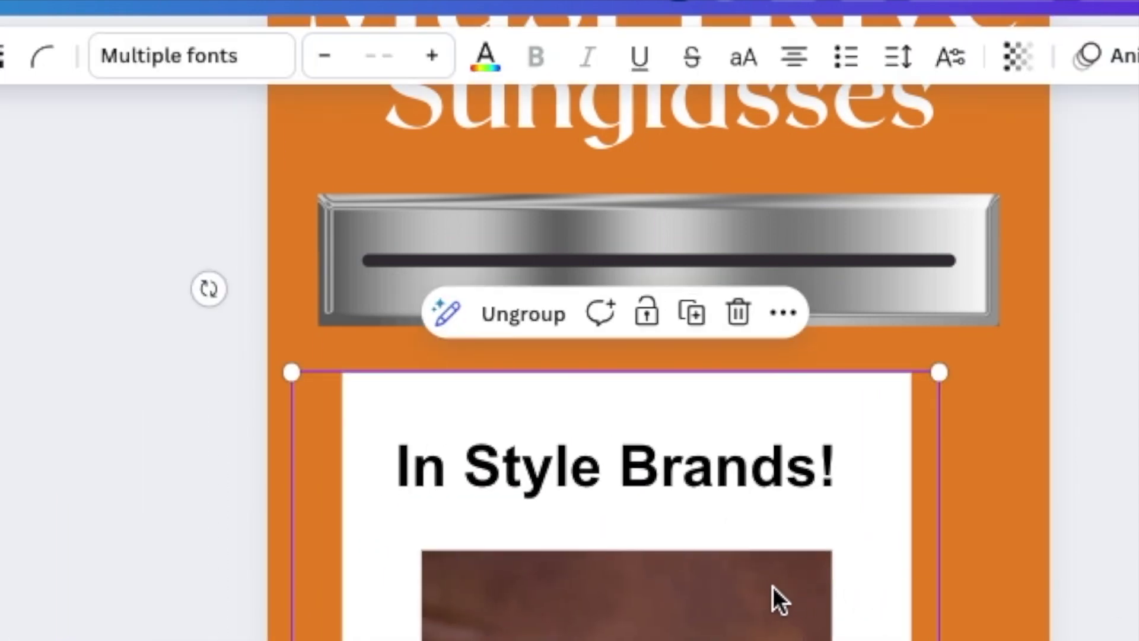
Step: Move the receipt up behind the cropped bar, regroup its elements, and raise it until its lower edge meets the bar's top
scroll(774, 586, "up", 3)
scroll(658, 375, "down", 3)
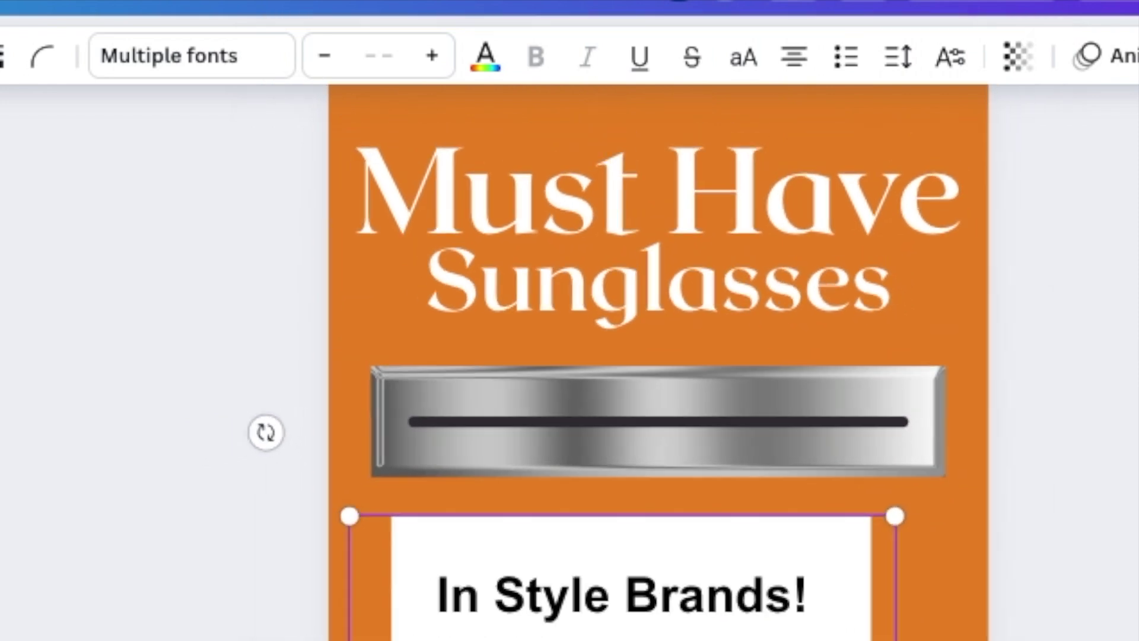
left_click_drag(752, 605, 843, 3)
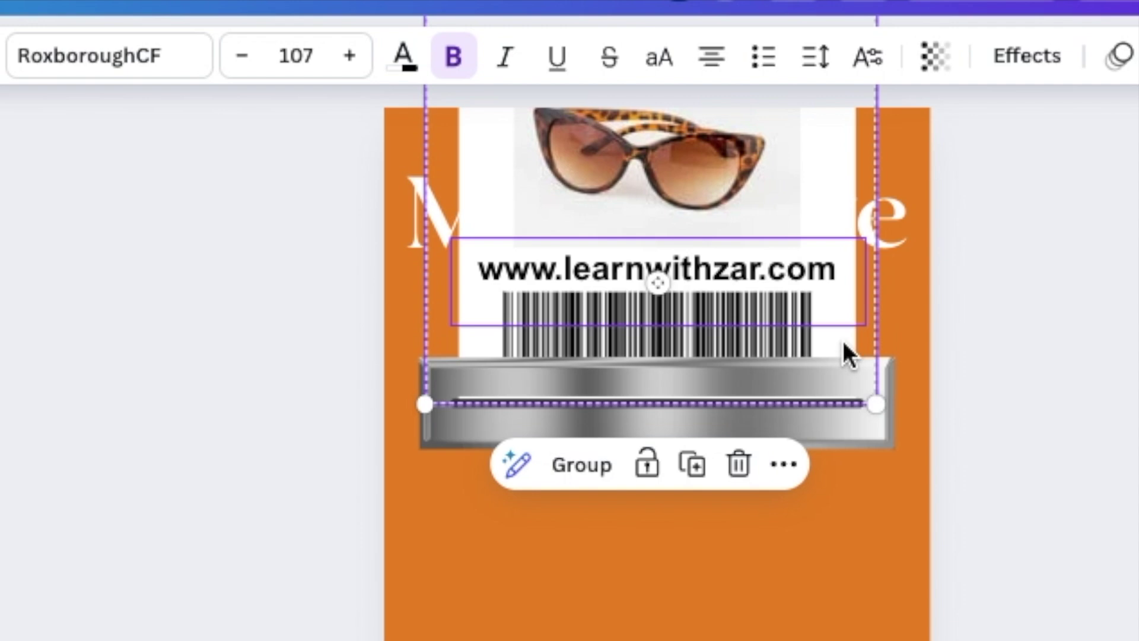
key("ctrl+g")
left_click_drag(816, 239, 810, 185)
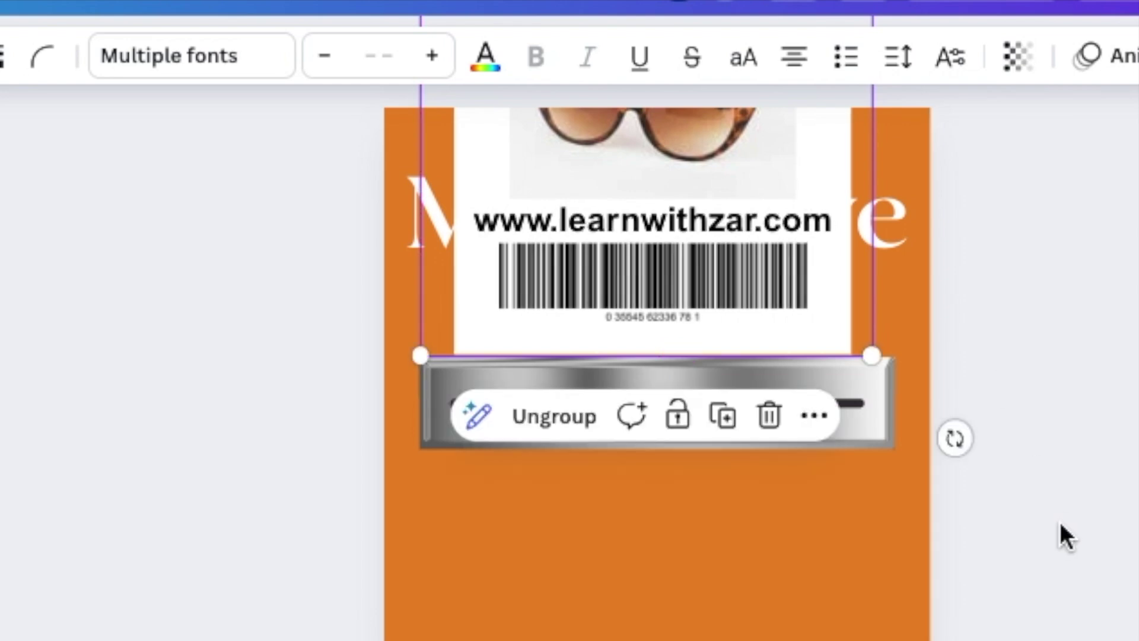
Step: Add a square, fill it with the background orange, and stretch it across the page area above the silver bar to hide the receipt
left_click(607, 587)
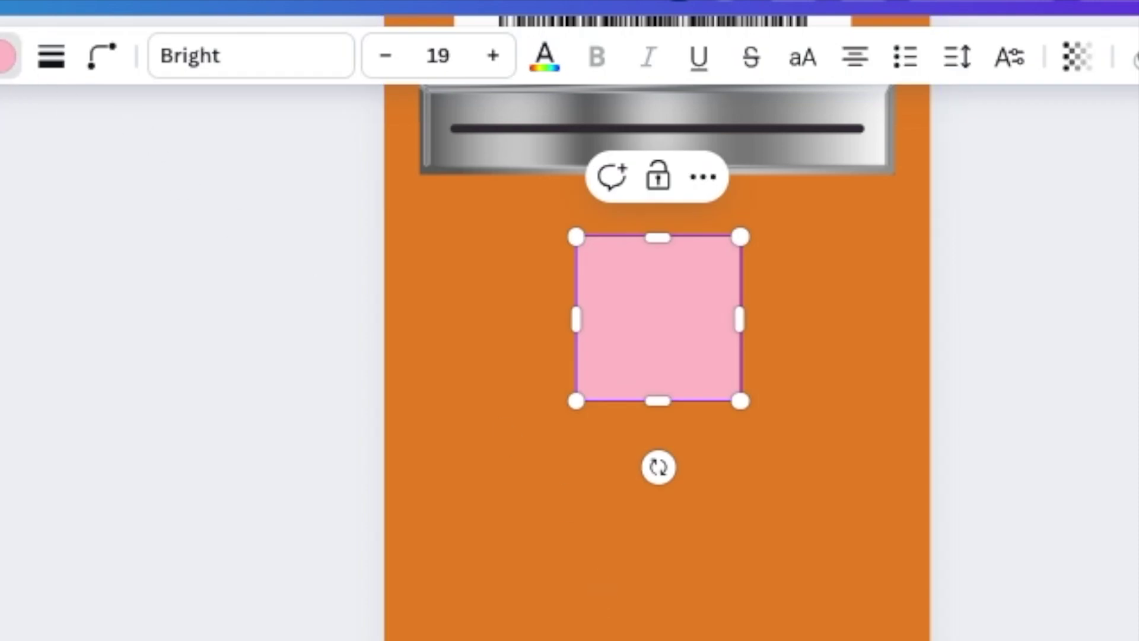
left_click(2, 413)
scroll(588, 526, "up", 4)
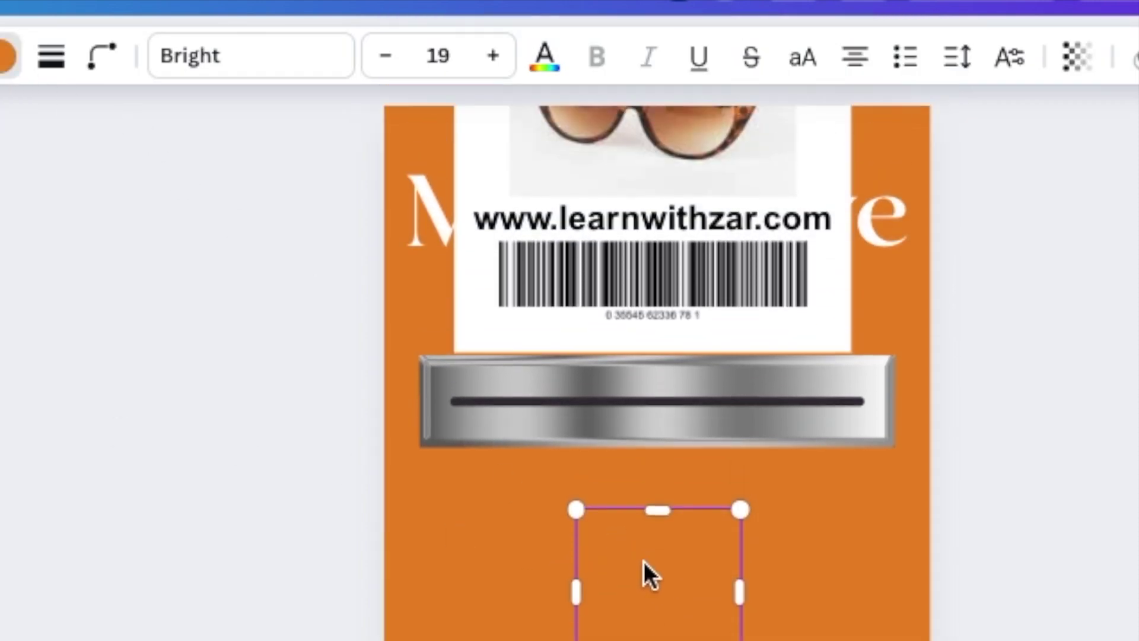
left_click_drag(657, 624, 459, 214)
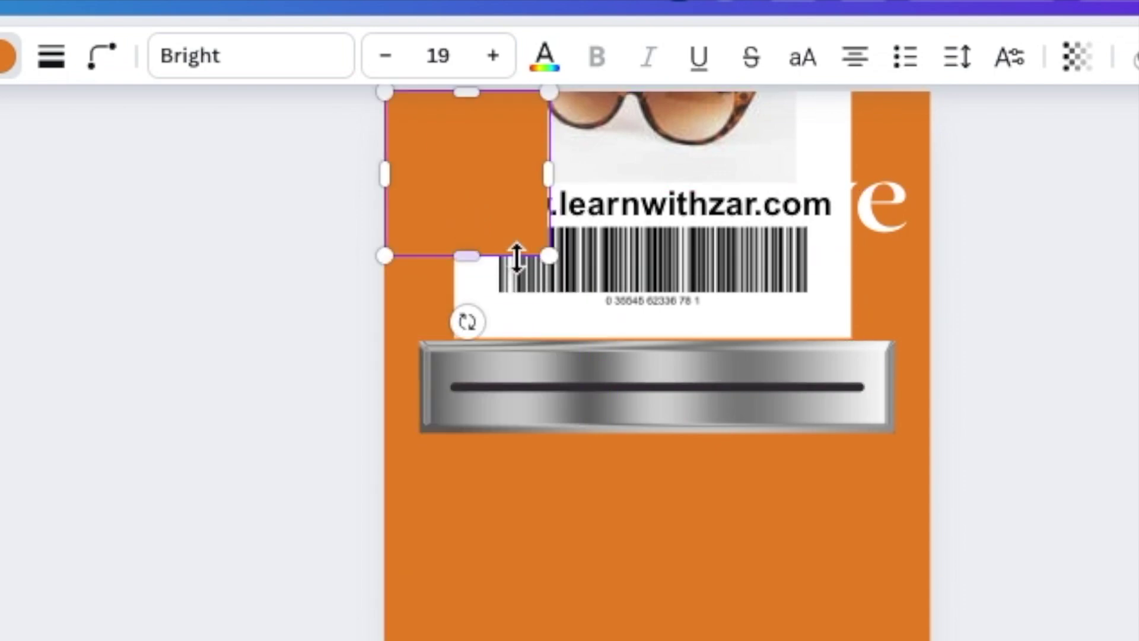
left_click_drag(550, 254, 932, 339)
left_click(667, 538)
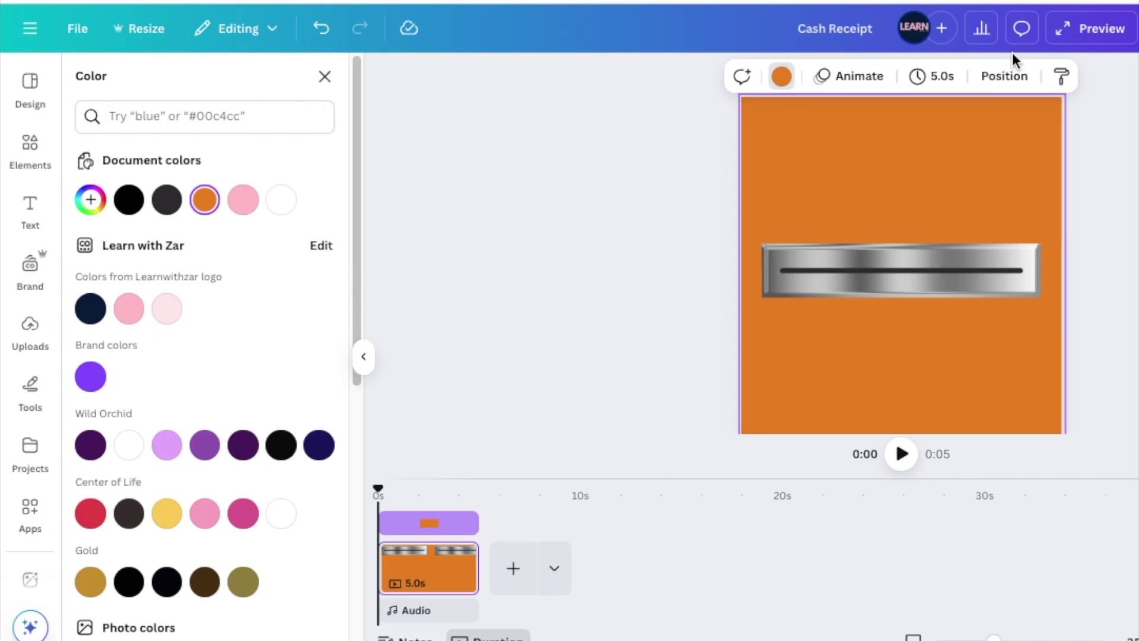
Step: Reorder the layers so the "Sunglasses" and "Must Have" texts lie in front of the orange rectangle
left_click(1011, 79)
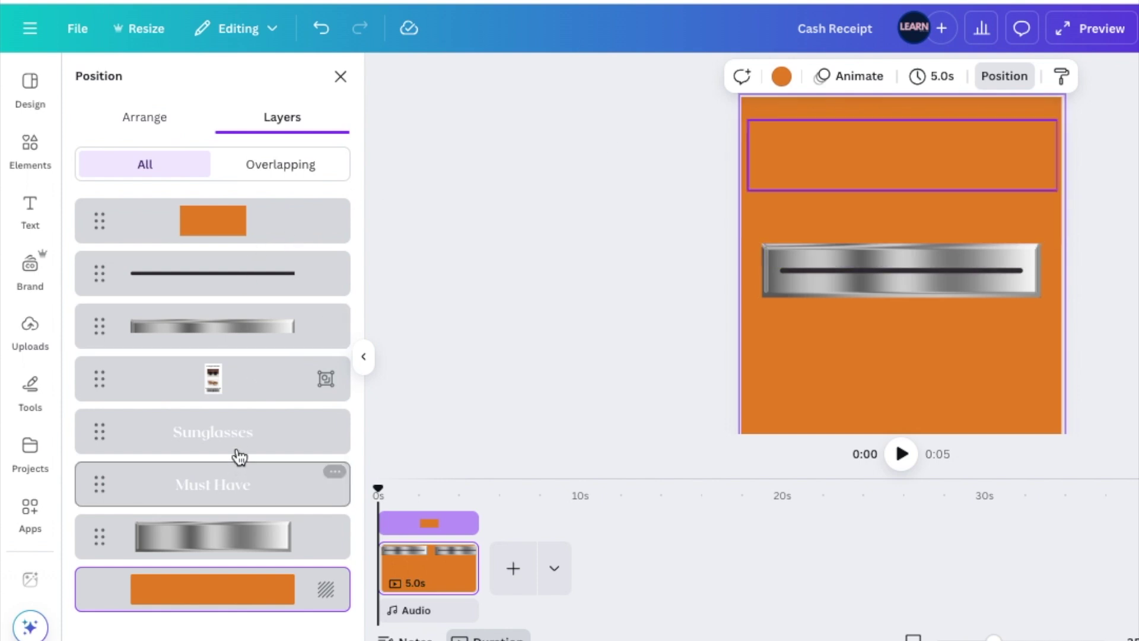
left_click_drag(234, 365, 237, 219)
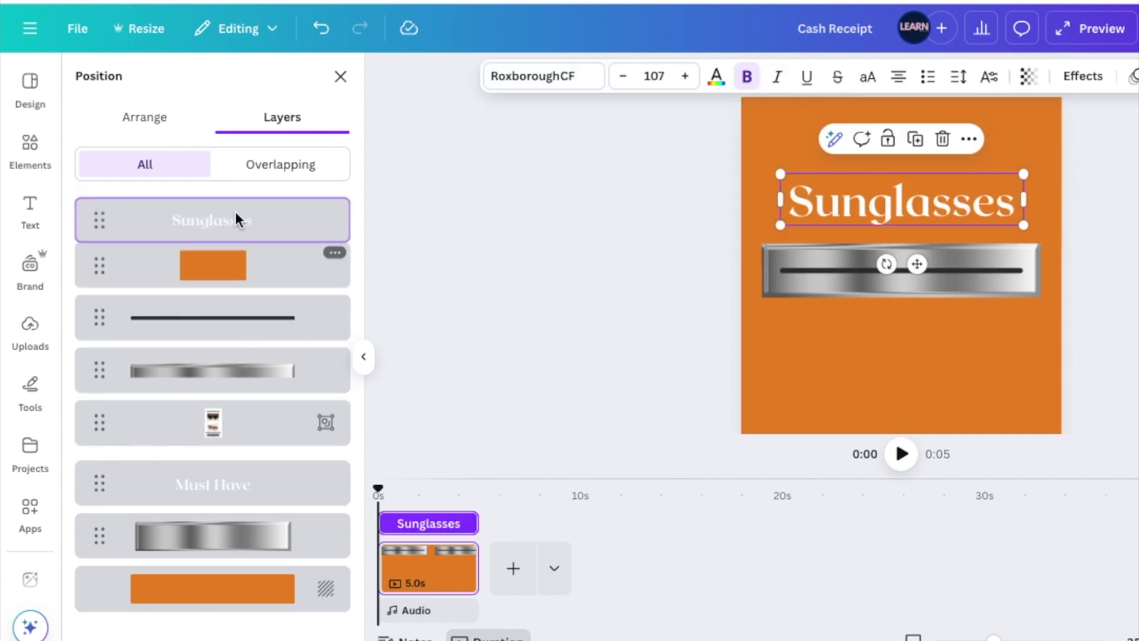
left_click_drag(219, 477, 226, 194)
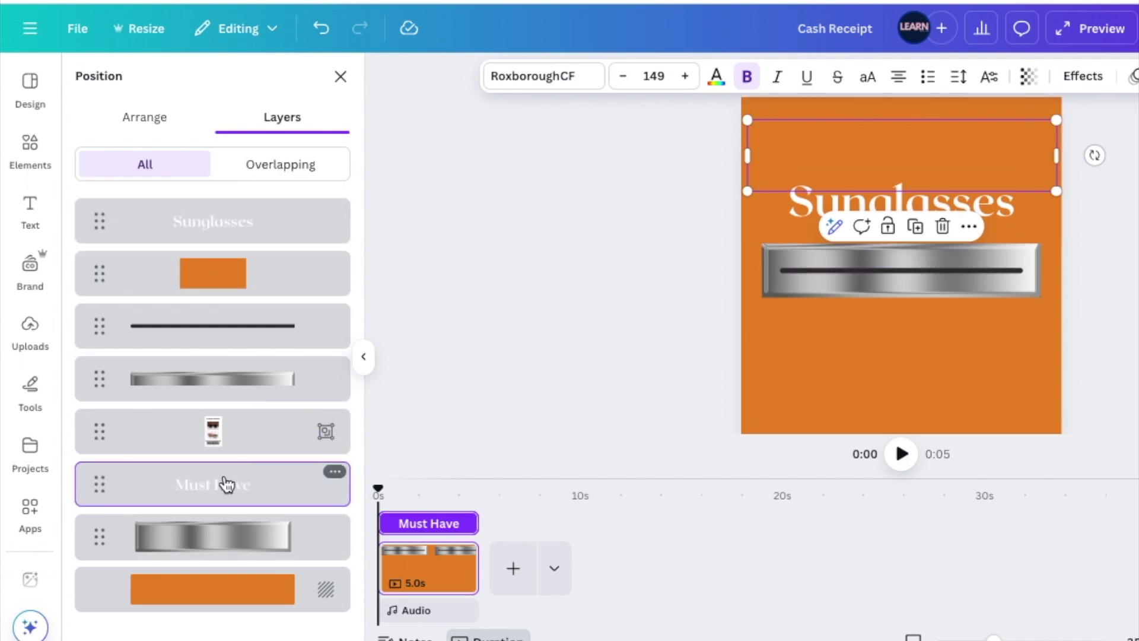
left_click_drag(224, 483, 233, 210)
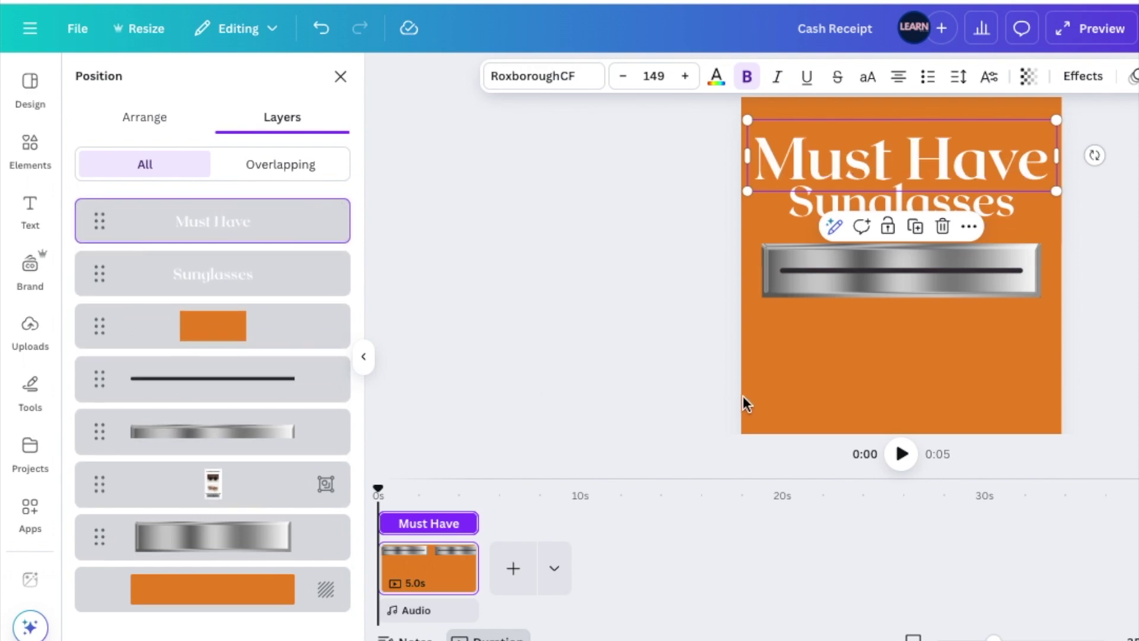
left_click(810, 363)
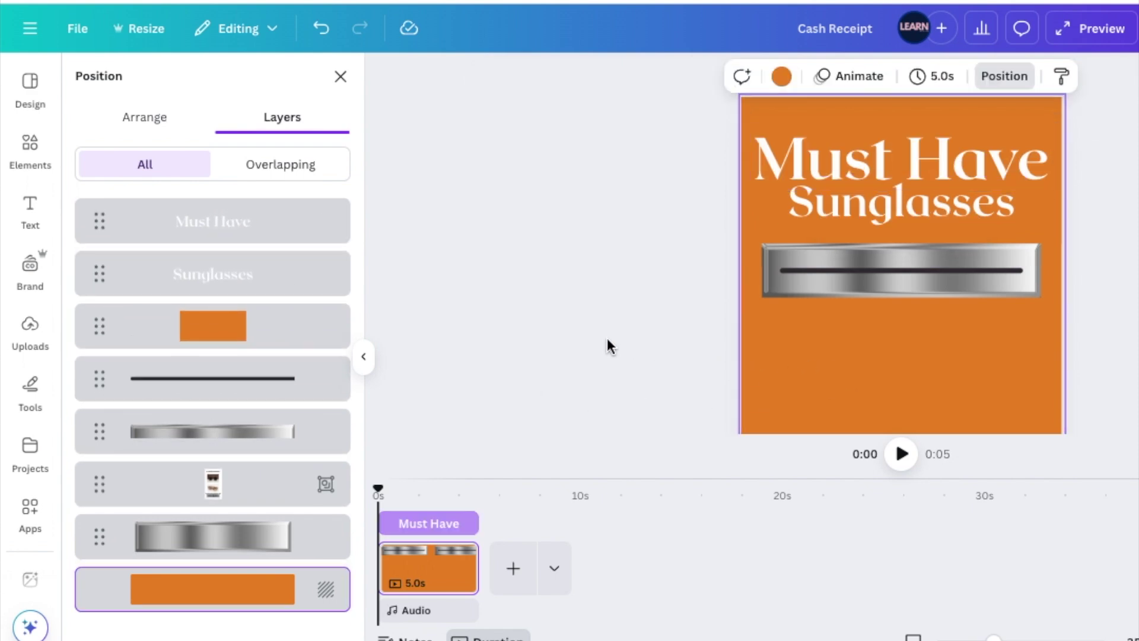
Step: Create a custom animation moving the receipt group straight down through the slot, redrawing the path once, with the Smooth movement style
left_click(224, 498)
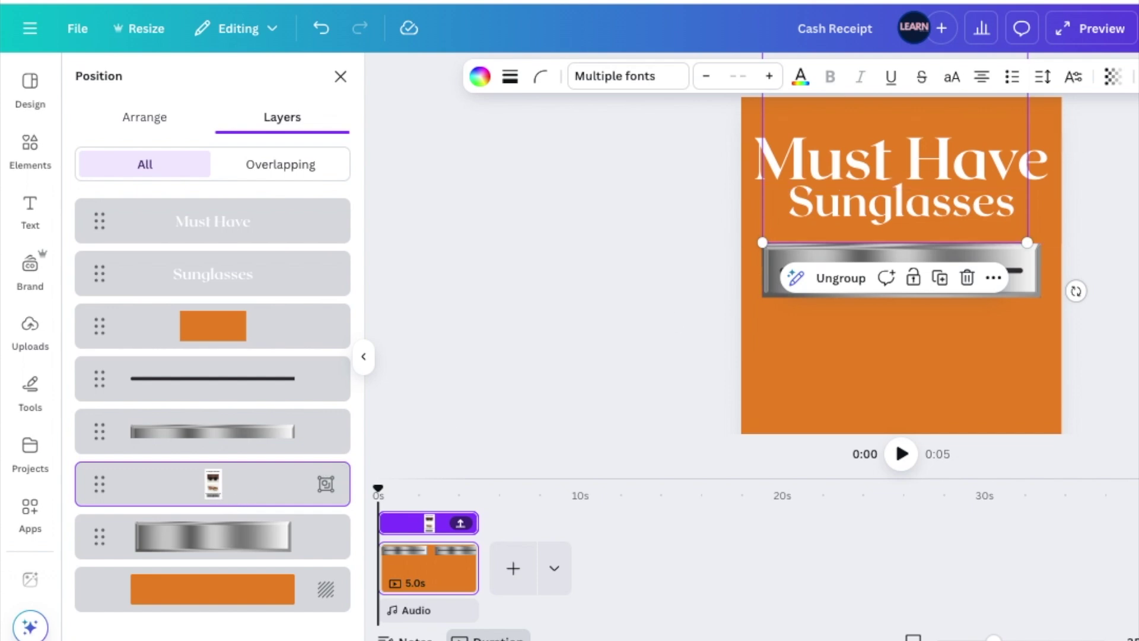
left_click(236, 279)
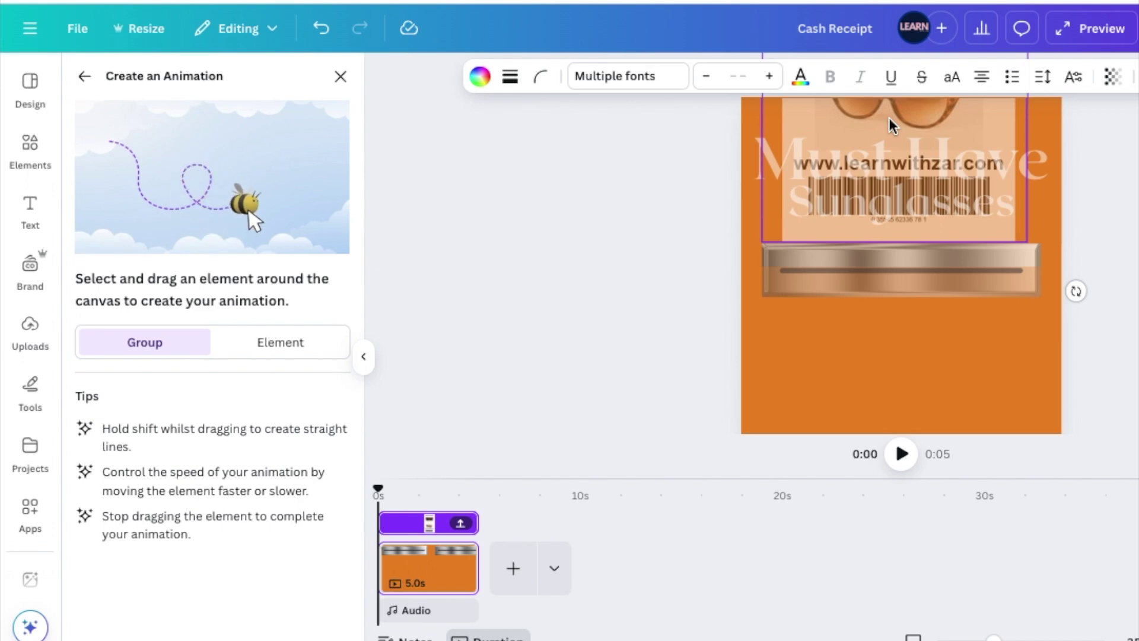
left_click_drag(890, 124, 888, 261)
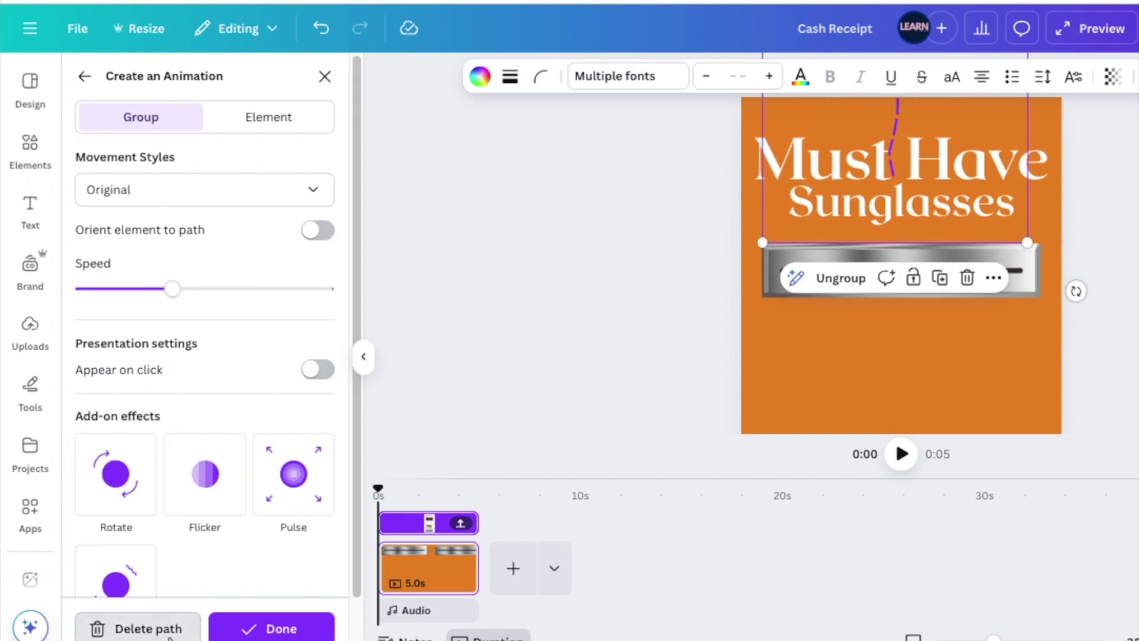
left_click(138, 629)
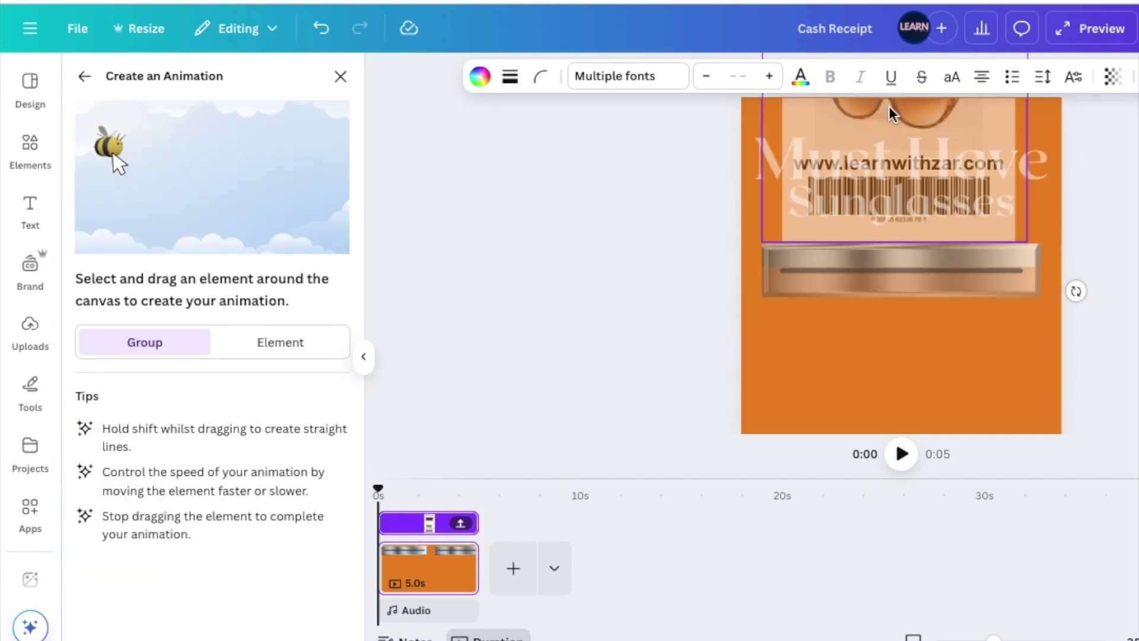
left_click_drag(890, 112, 897, 362)
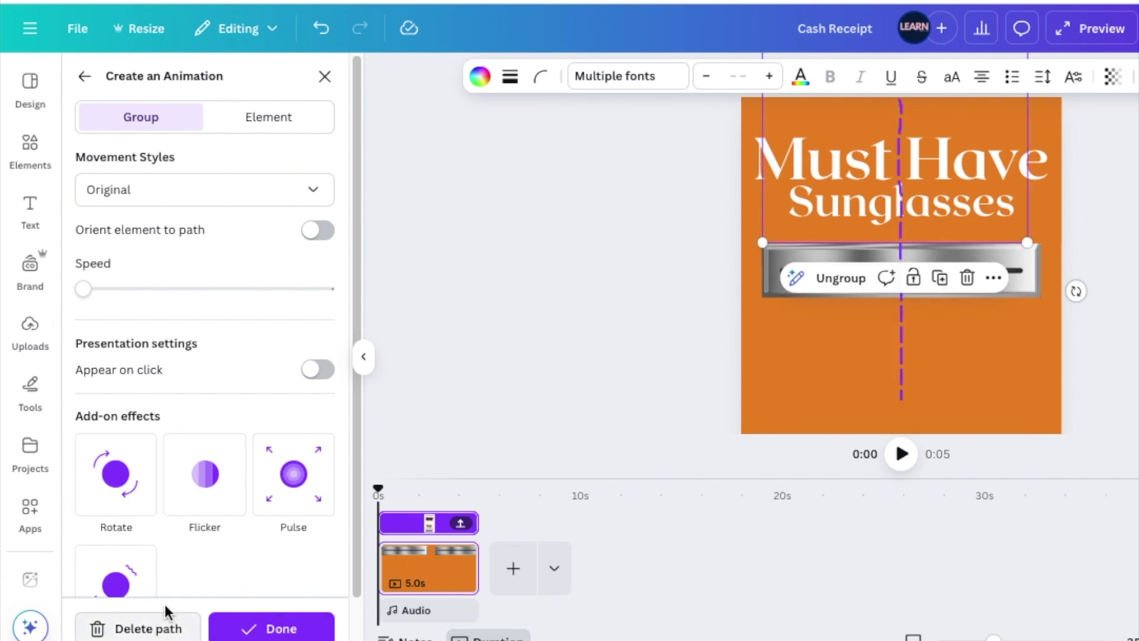
left_click(323, 193)
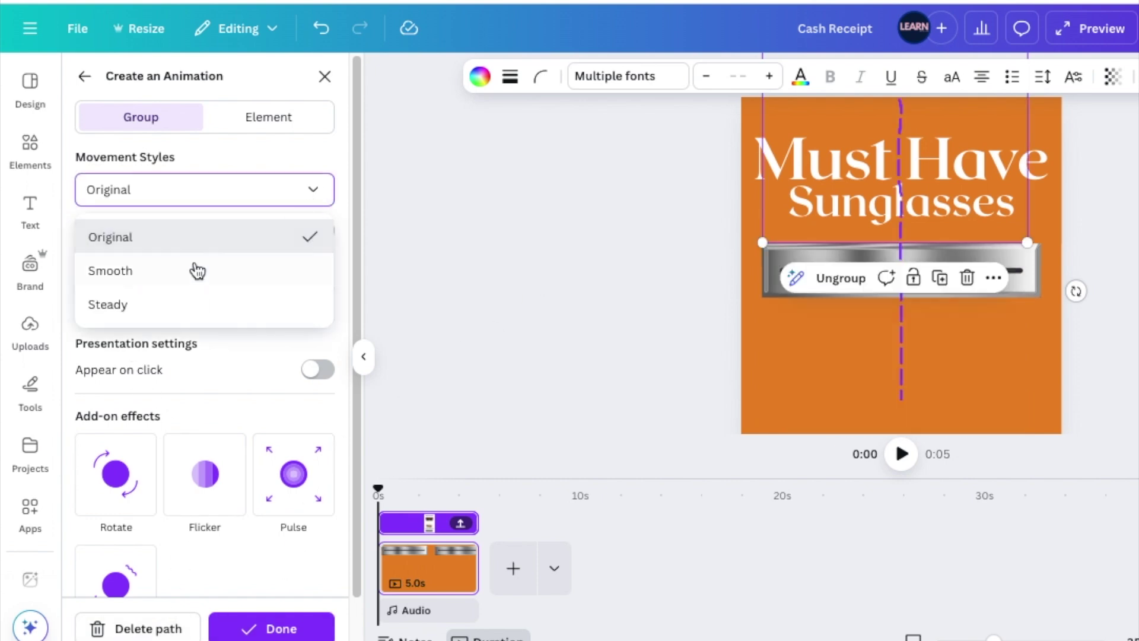
left_click(135, 270)
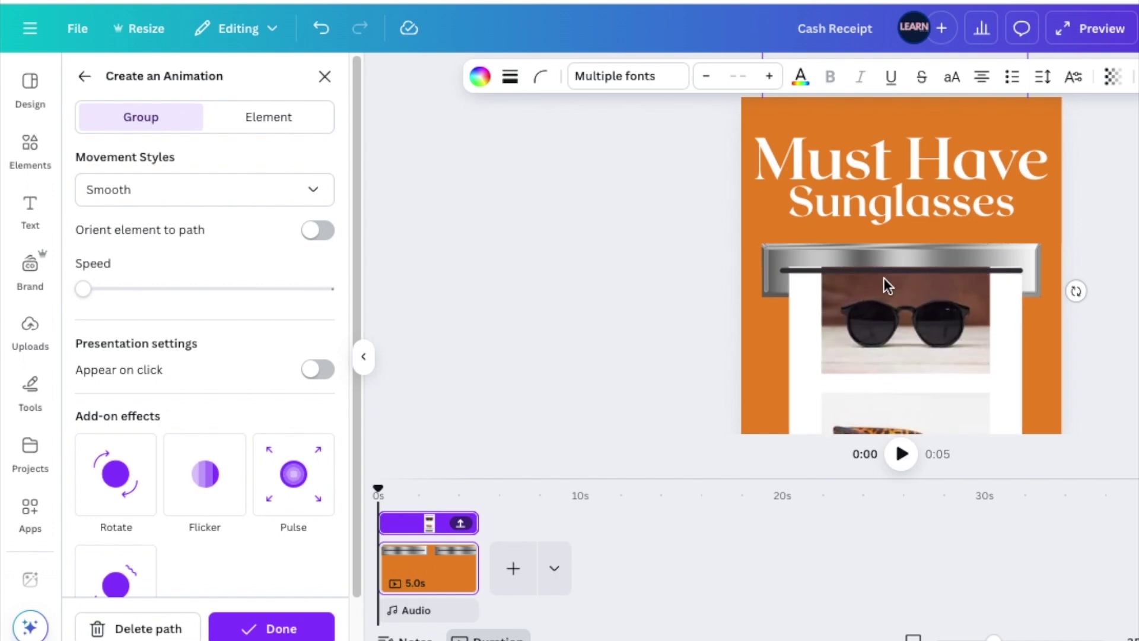
Step: Finish the receipt's custom animation and arrange the layers with the dark slot line directly in front of the cropped silver bar
left_click(1002, 334)
left_click(1002, 343)
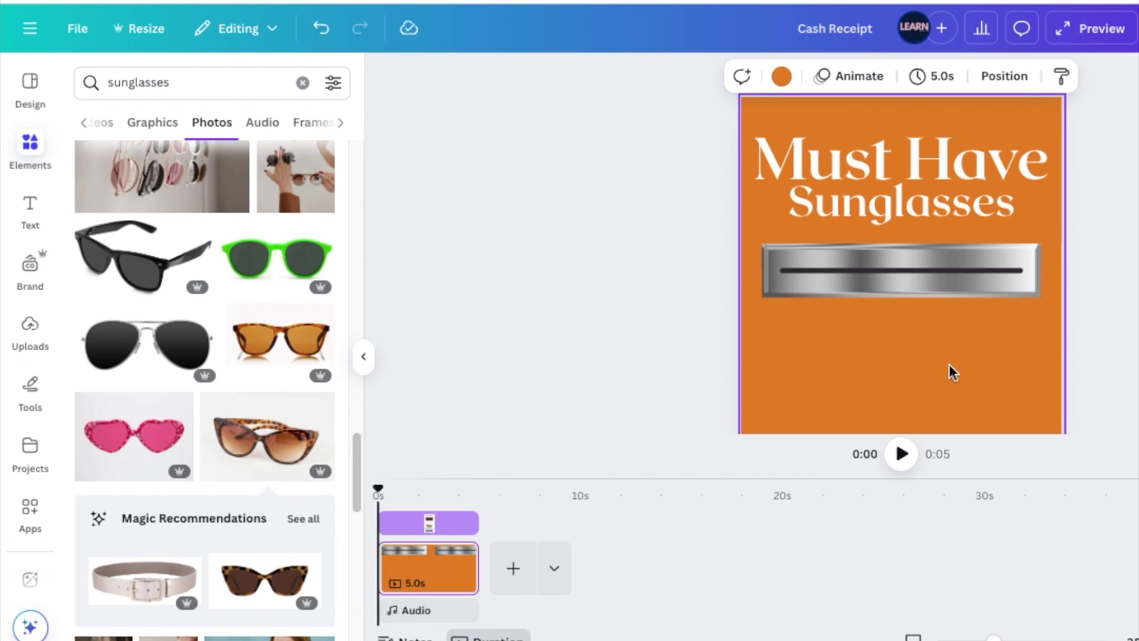
left_click(952, 273)
scroll(952, 275, "up", 3)
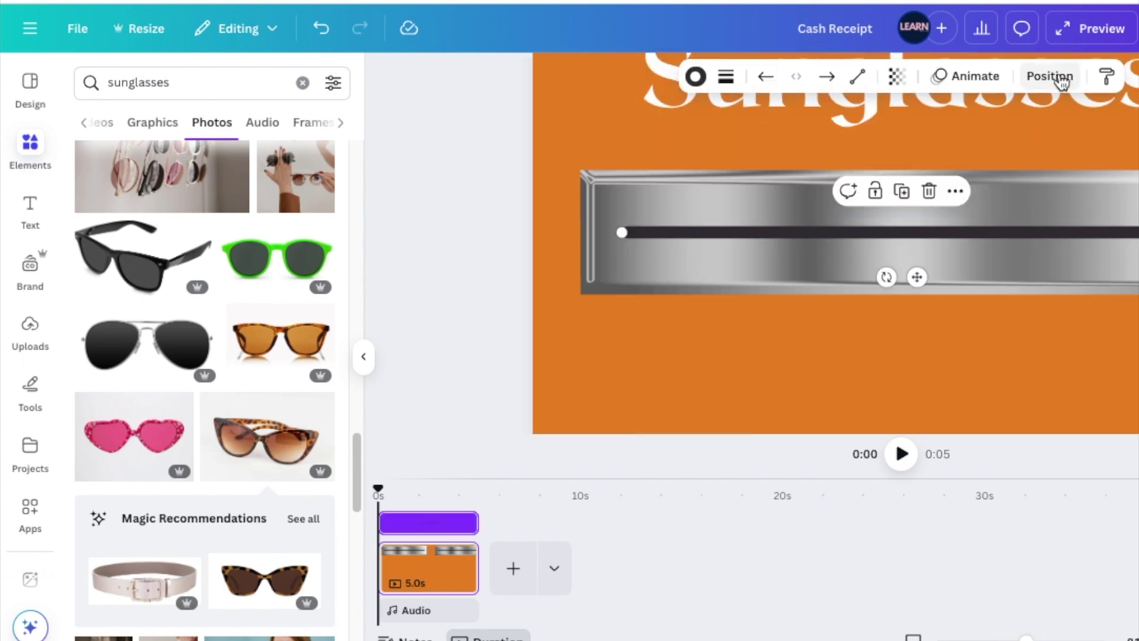
left_click(1049, 76)
left_click_drag(213, 378, 212, 430)
Step: Adjust the dark line over the lower edge of the cropped silver bar, checking the slot with the receipt at different playback times
left_click(725, 76)
mouse_move(378, 492)
left_mouse_down()
mouse_move(418, 498)
mouse_move(408, 495)
mouse_move(430, 488)
mouse_move(402, 494)
left_mouse_up()
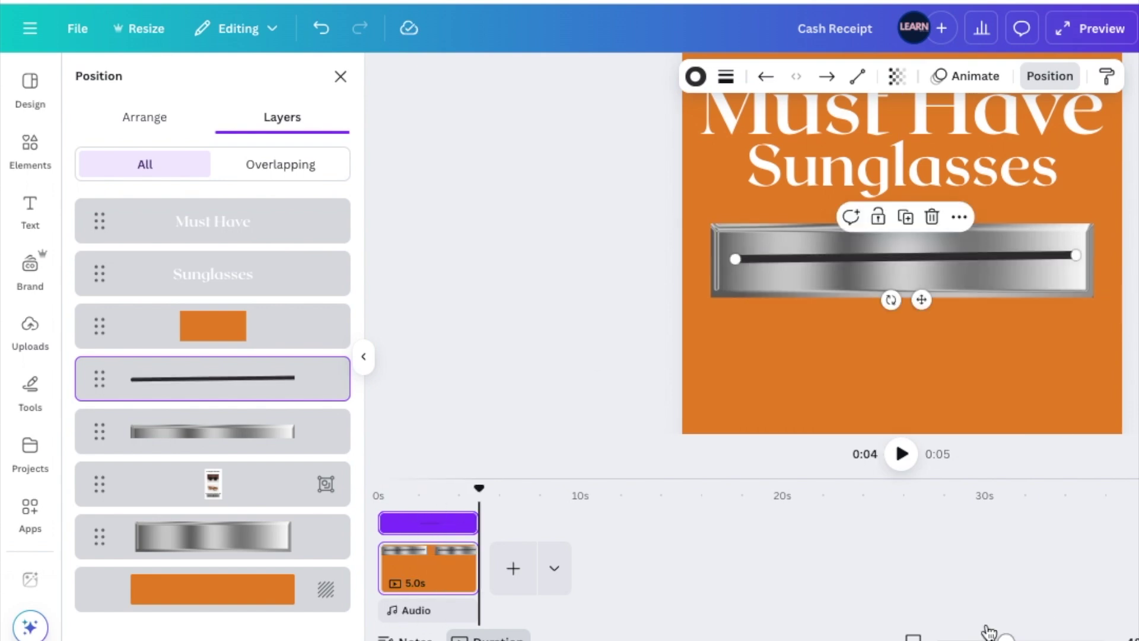
left_click_drag(1006, 638, 1041, 638)
left_click_drag(923, 242, 923, 236)
left_click_drag(478, 492, 442, 493)
left_click(892, 155)
left_click(464, 496)
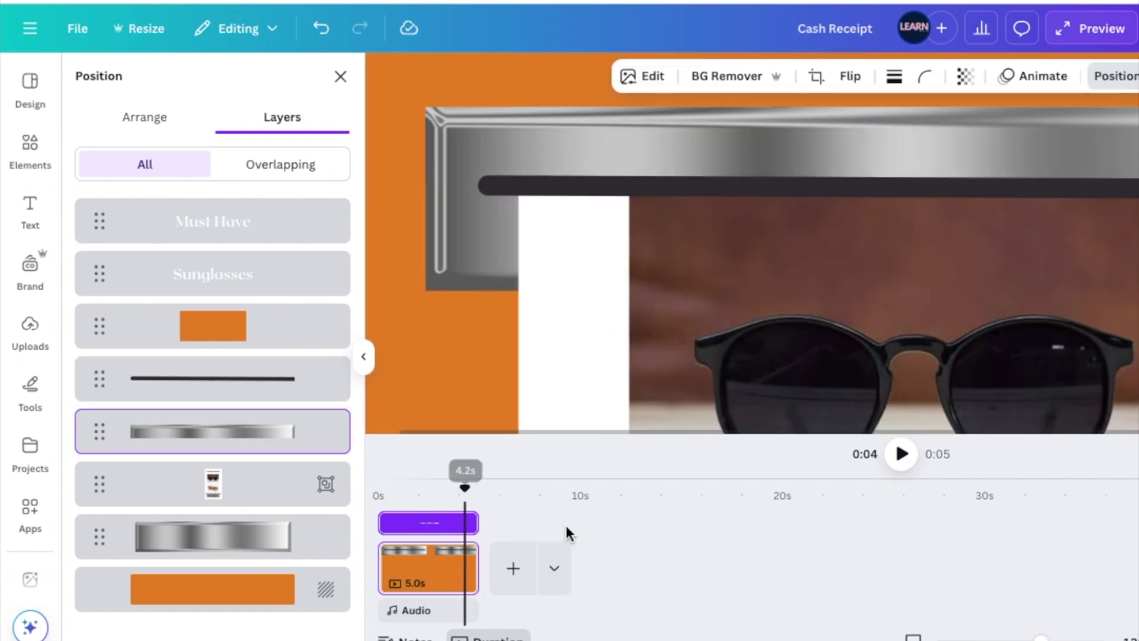
Step: Extend the page's duration to 9.9 seconds
scroll(752, 243, "down", 5)
scroll(752, 244, "up", 3)
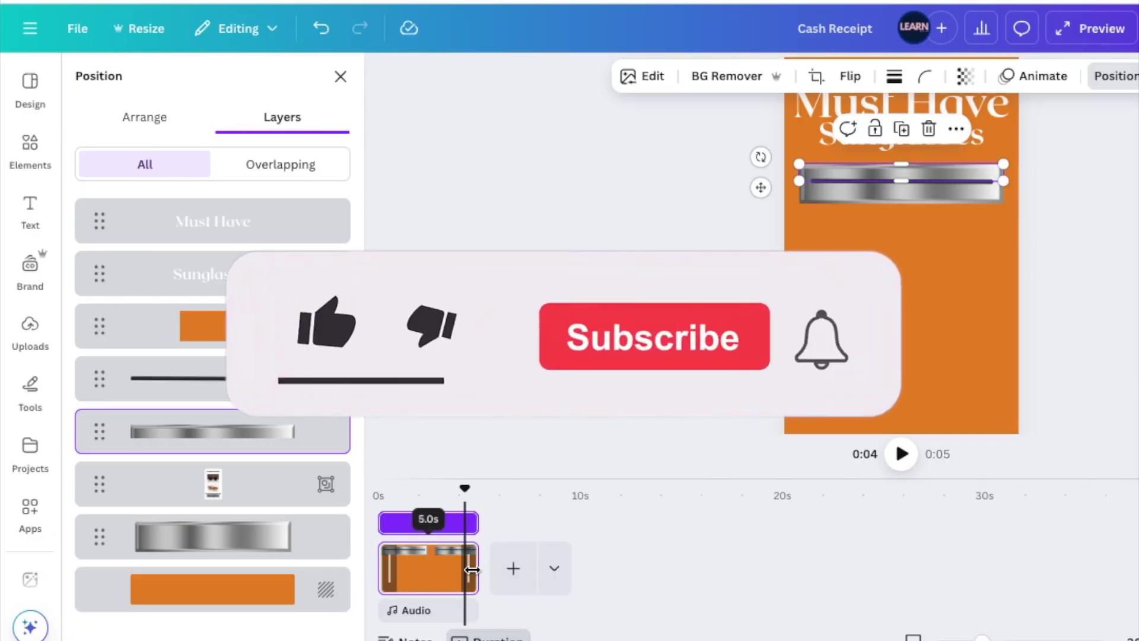
left_click_drag(478, 579, 573, 582)
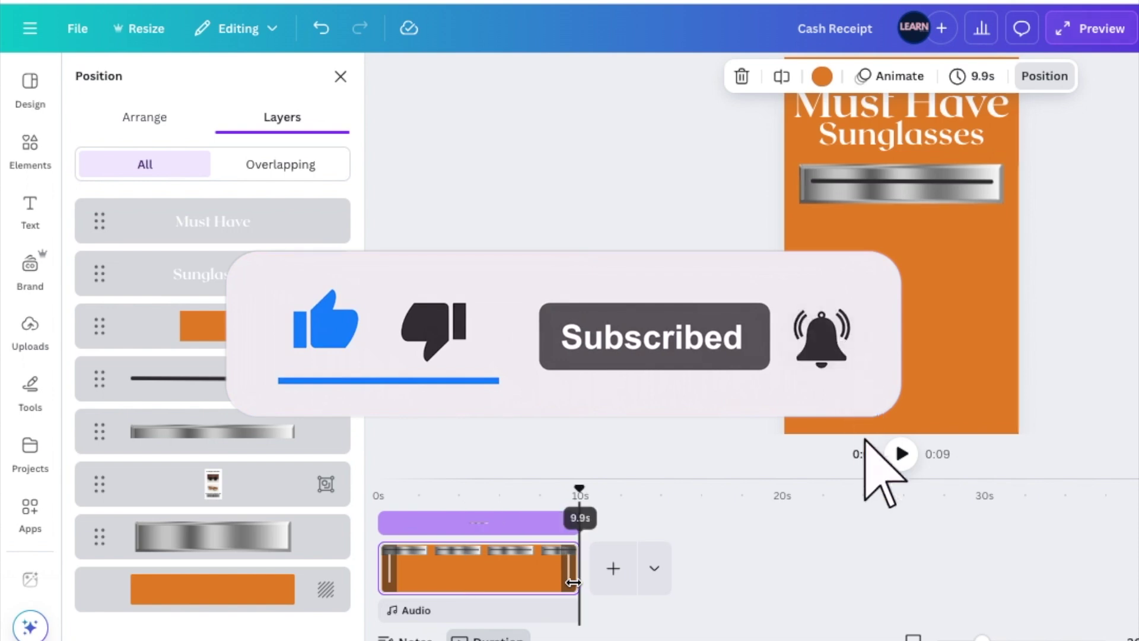
Step: Search the elements for "cash register", add the "Cash Register" audio, and place it at the start of the timeline as a 3.7-second clip
left_click(28, 147)
left_click(170, 82)
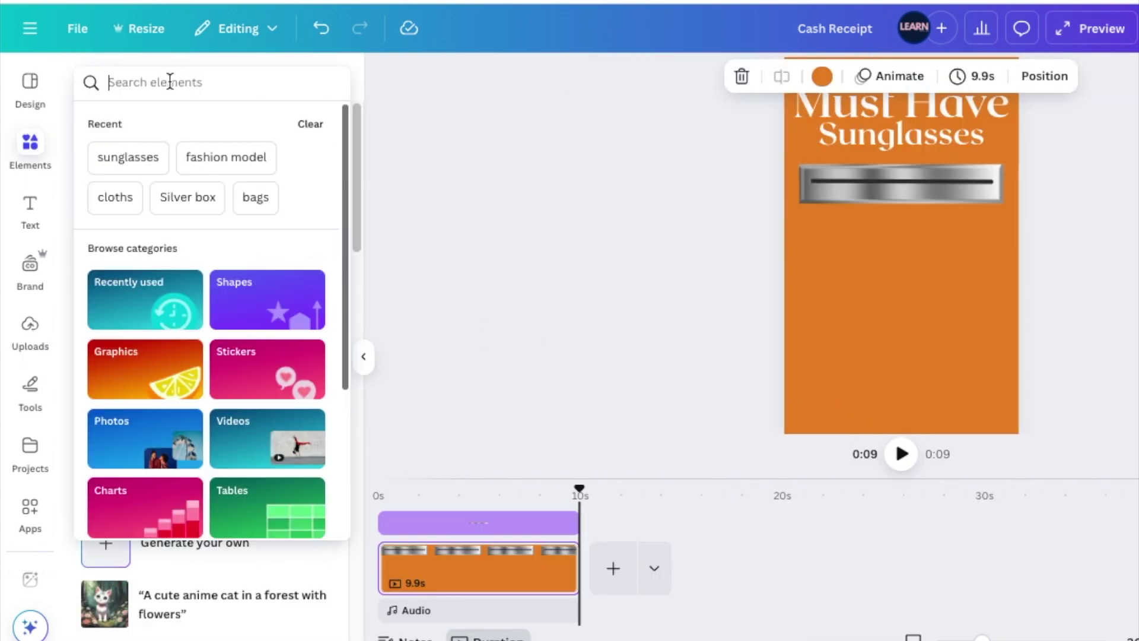
type("cash")
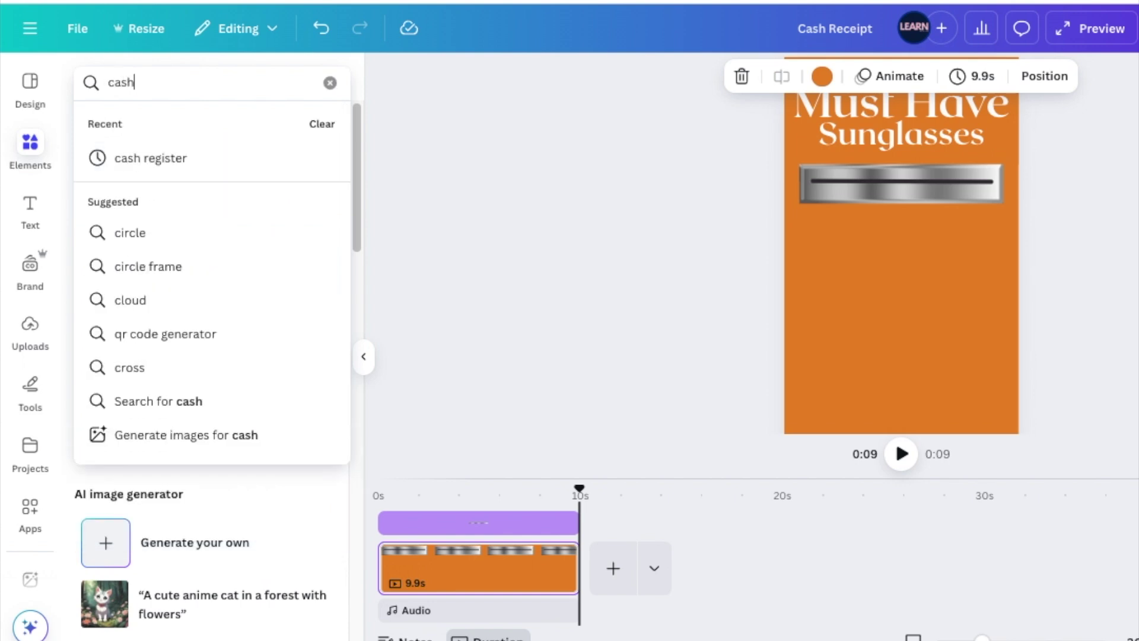
left_click(131, 166)
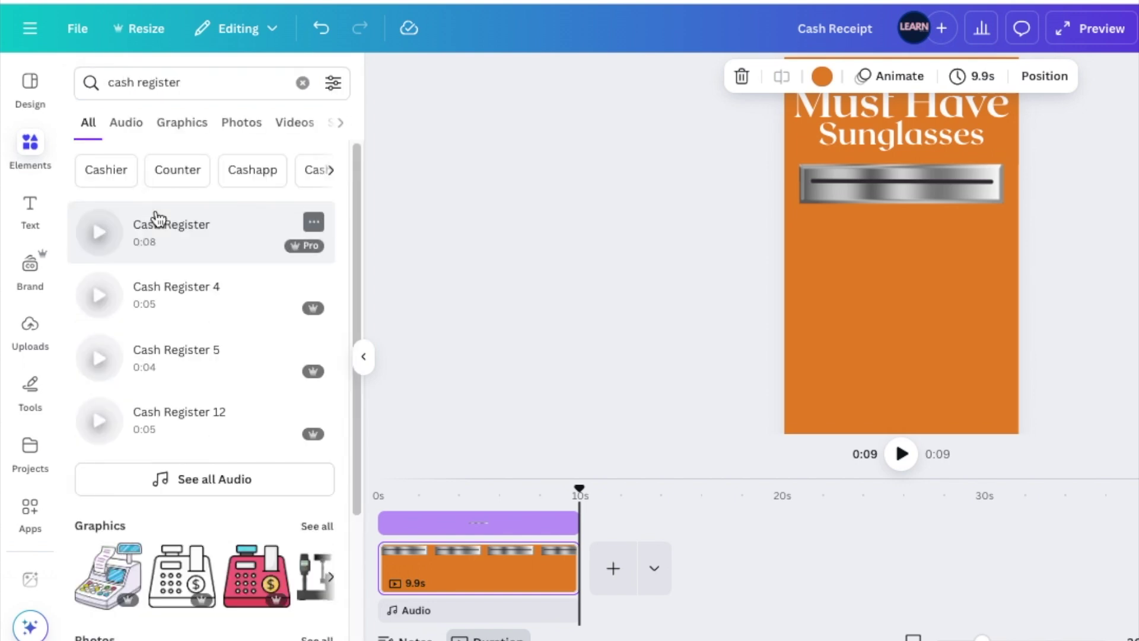
left_click(136, 240)
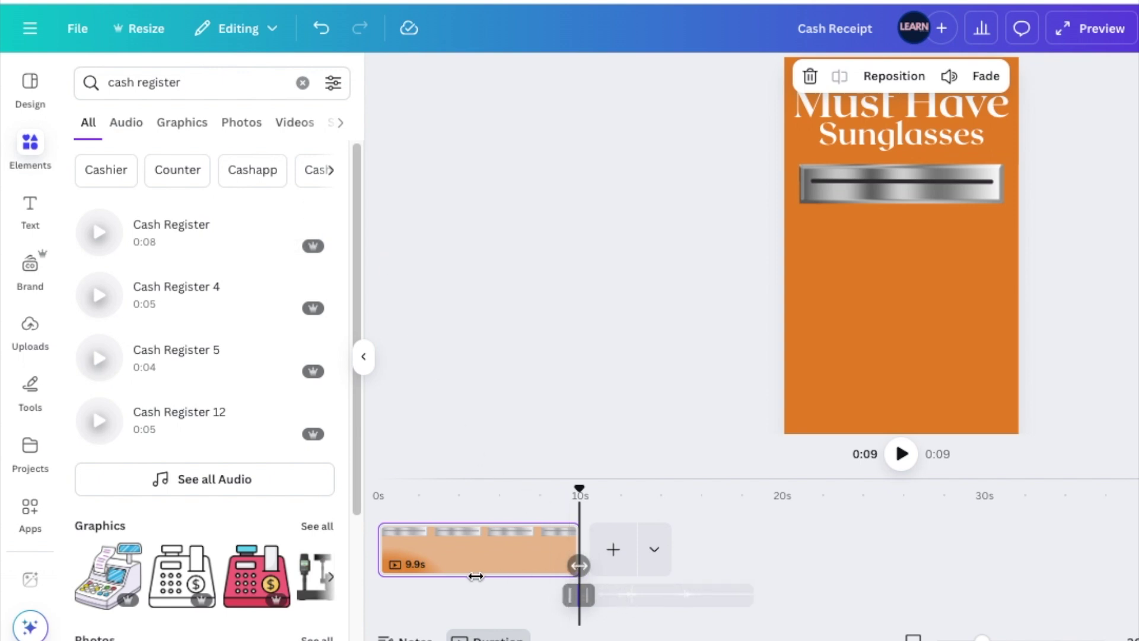
left_click_drag(475, 576, 453, 594)
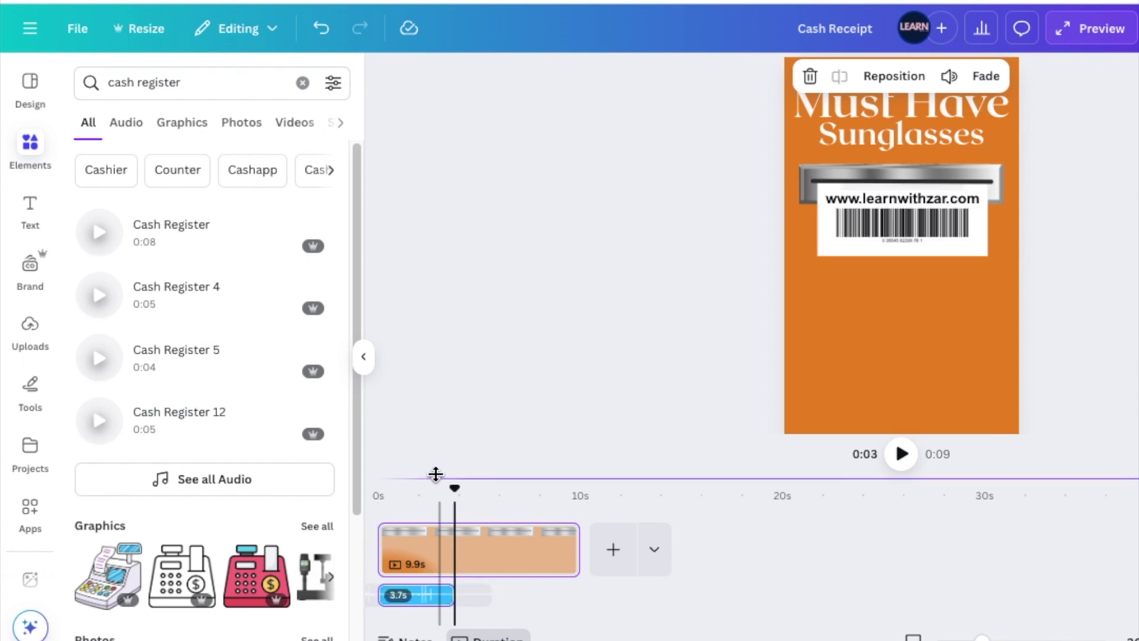
Step: Play the video from the start to check the sound, extend the cash register clip to 5.5 seconds, and return to the start
left_click_drag(457, 485, 379, 475)
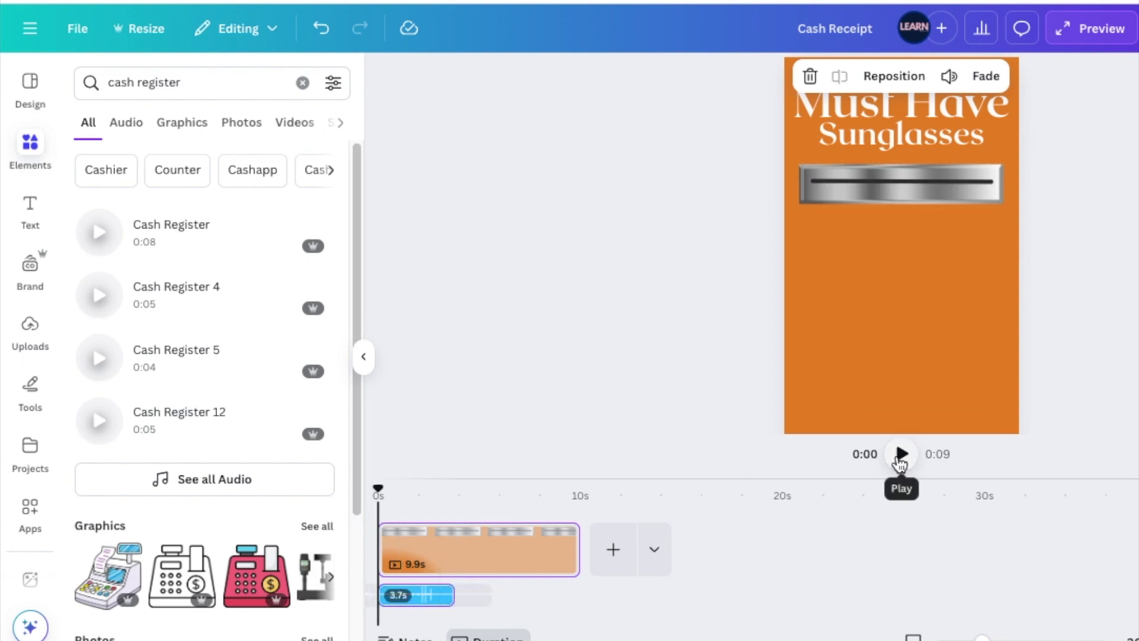
key("space")
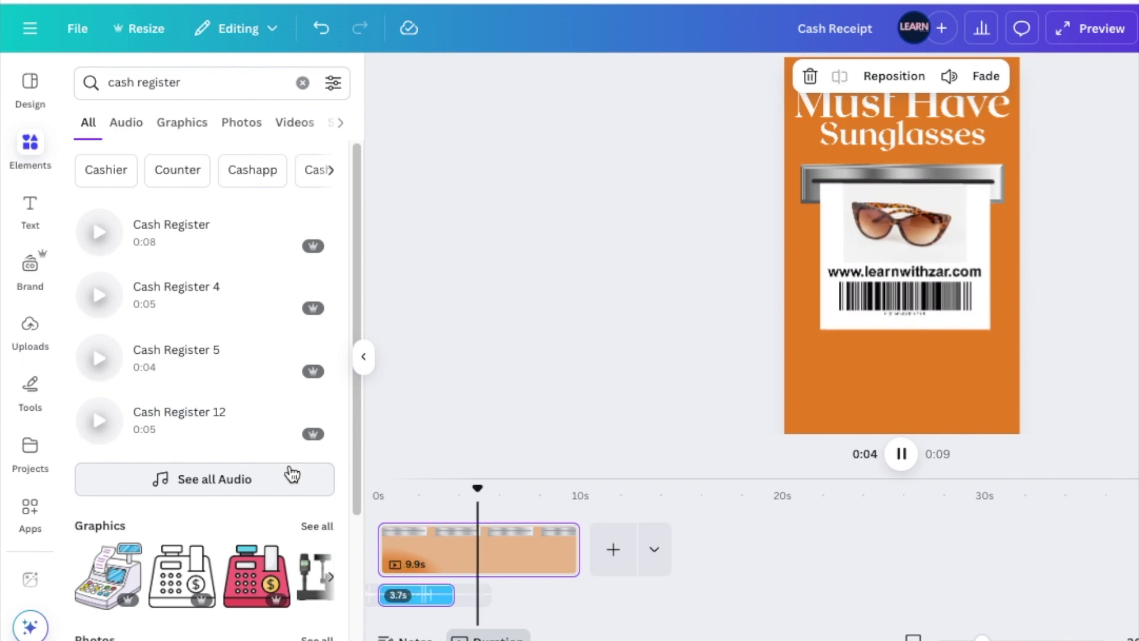
left_click(450, 592)
left_click_drag(560, 610, 633, 623)
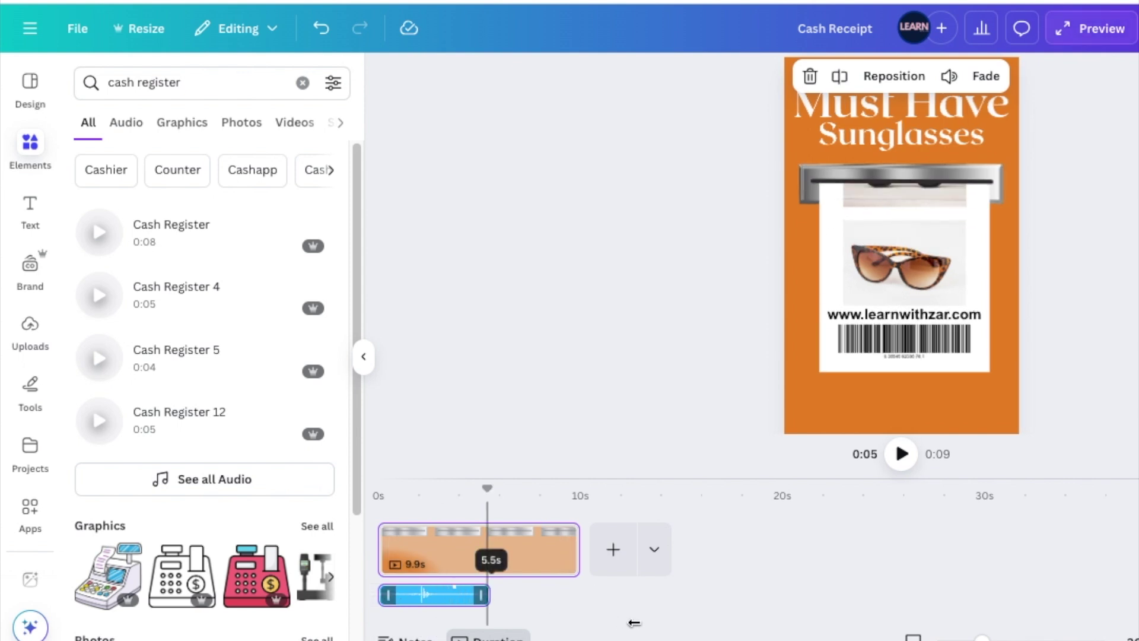
left_click_drag(493, 493, 341, 525)
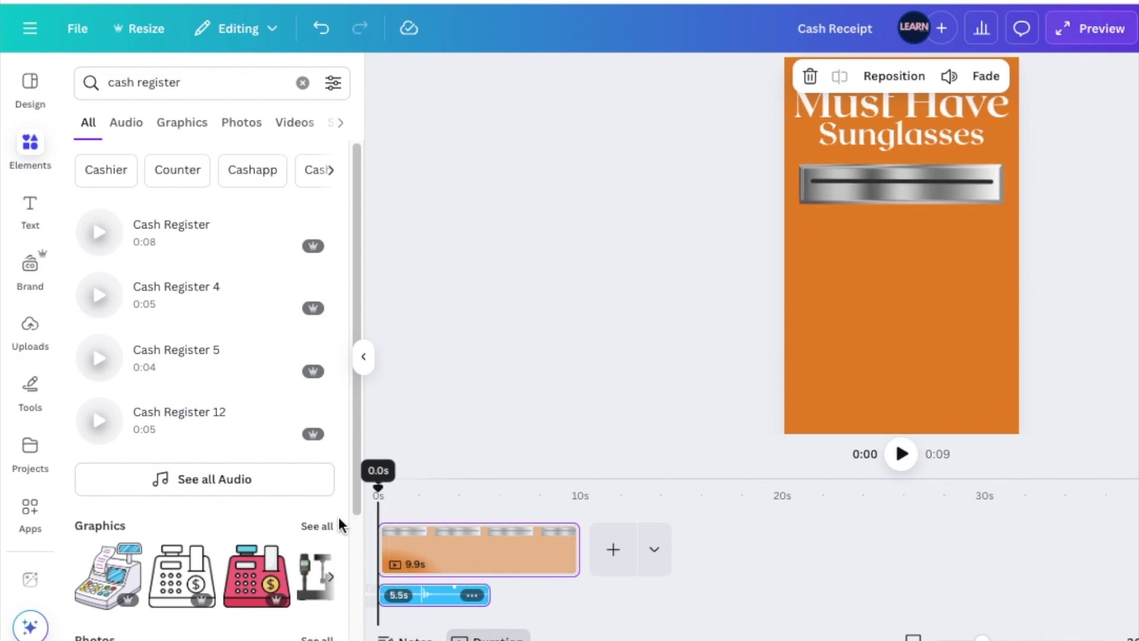